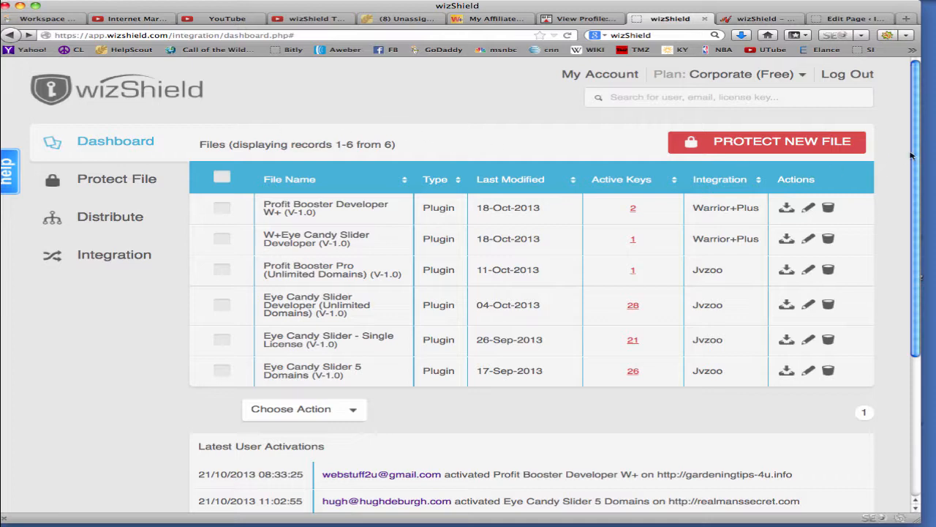
Start protecting a new file and enter "Test 1234" as the product name
drag(915, 155, 919, 253)
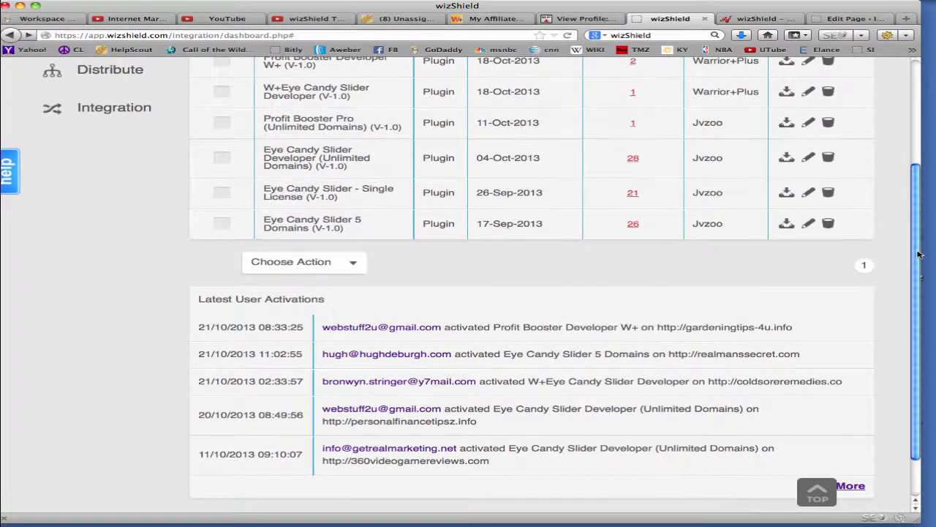
click(913, 136)
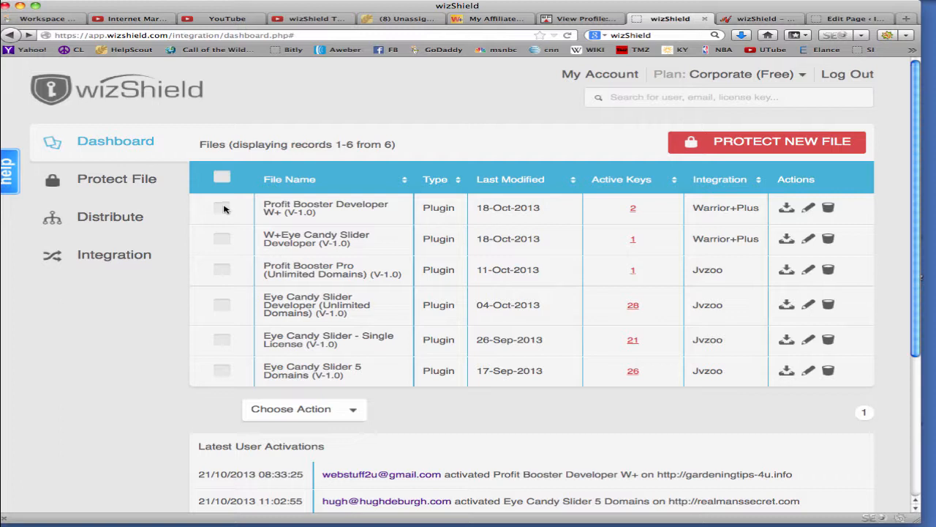
click(748, 143)
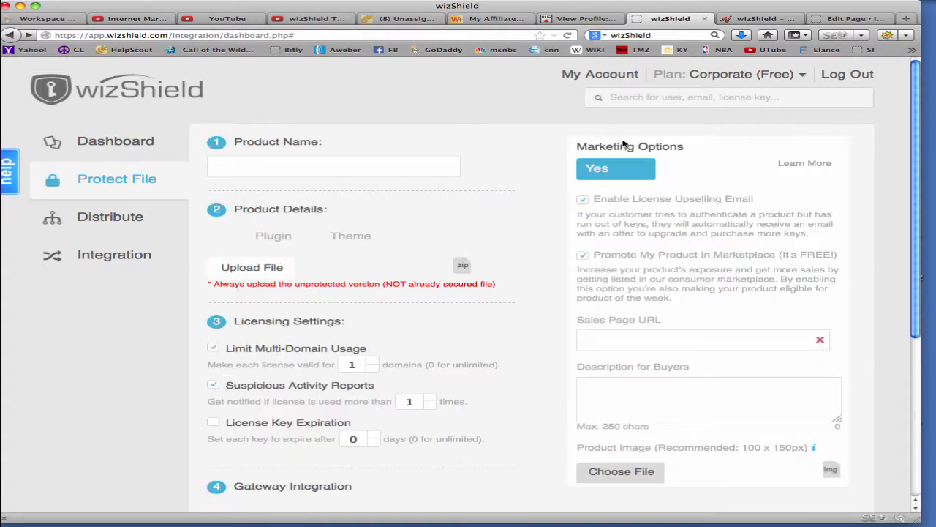
click(338, 174)
text(Test )
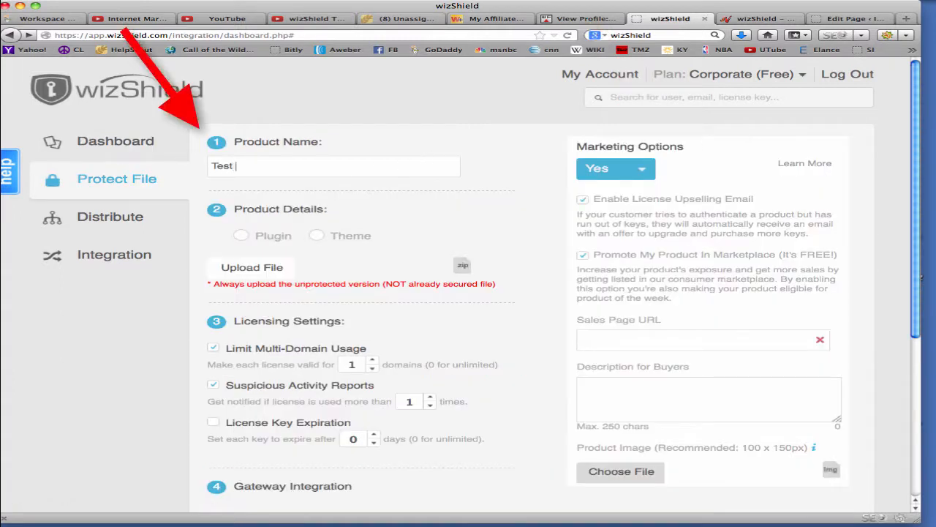
text(1234)
Set the product type to Plugin and upload profit-booster-1.0.zip from the Desktop folder
click(241, 235)
click(264, 267)
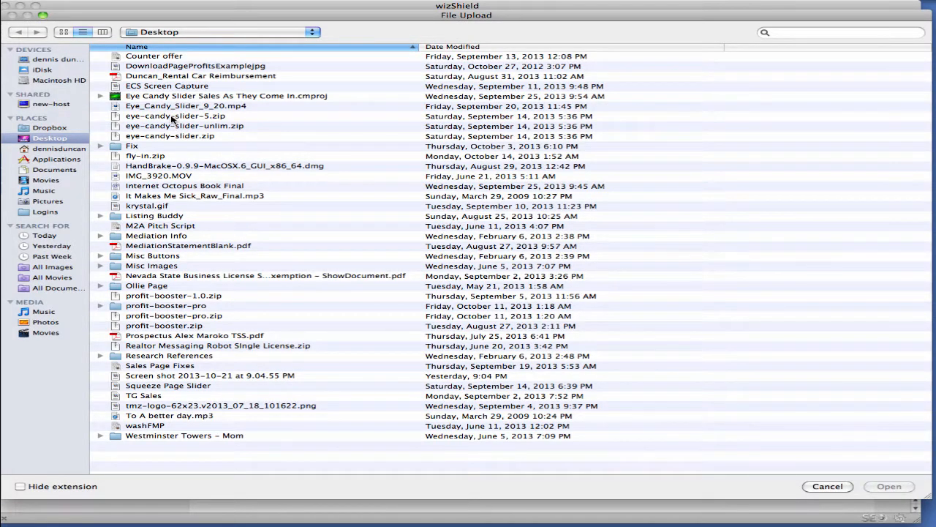
double_click(166, 298)
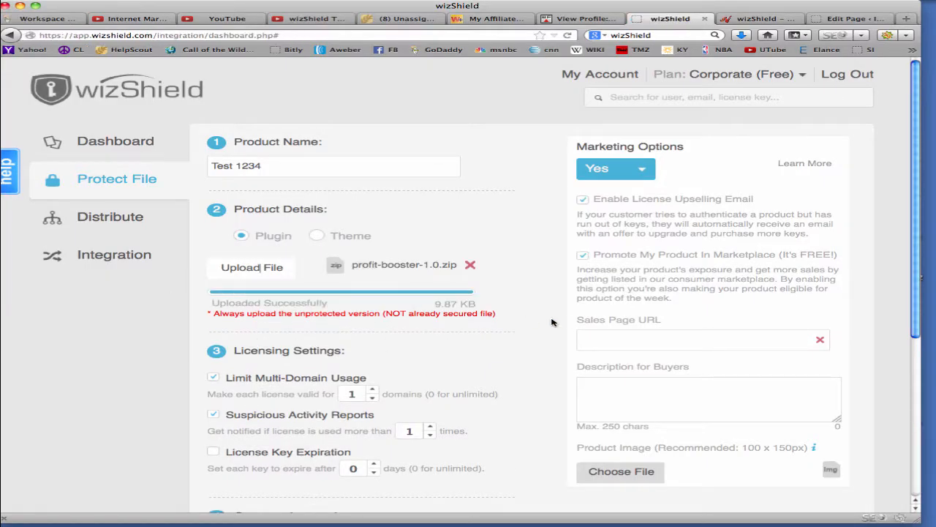
Keep Limit Multi-Domain Usage enabled and make each license valid for 5 domains
drag(915, 263, 913, 327)
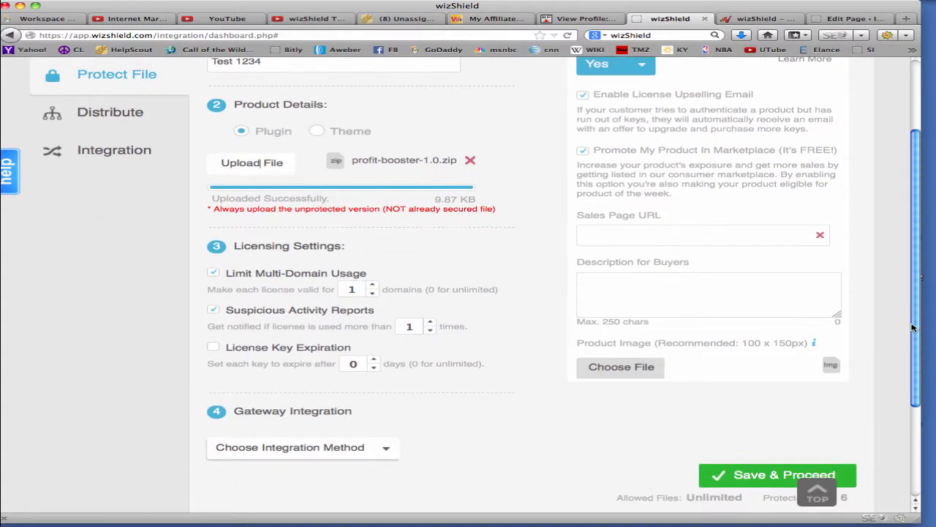
click(373, 293)
click(215, 273)
click(372, 286)
click(372, 286)
click(373, 286)
click(372, 286)
Set Suspicious Activity Reports to notify when a license is used more than 5 times
click(430, 323)
click(430, 324)
click(430, 324)
click(430, 324)
Try out the License Key Expiration option and its day count, then return it to 0 days
double_click(213, 348)
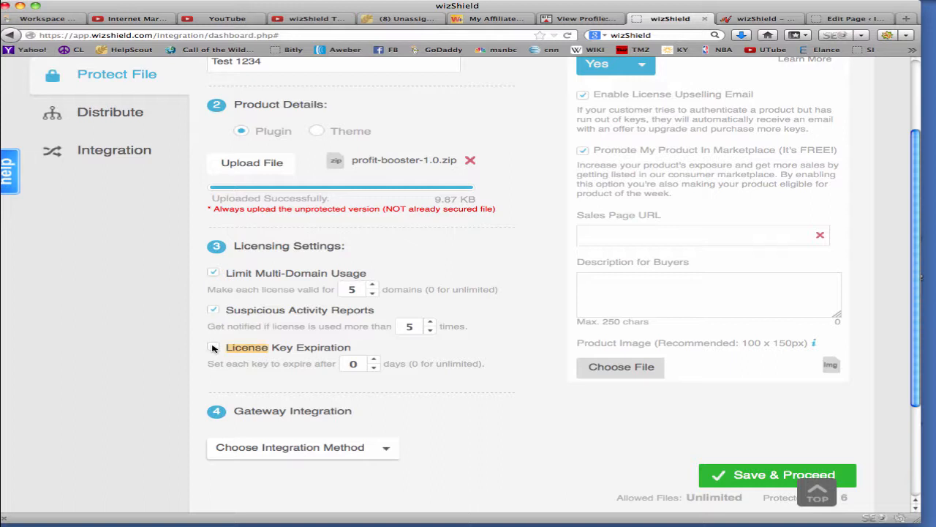
click(373, 360)
click(373, 361)
click(373, 370)
click(373, 370)
Enable Customize Messages for the product and review the message templates from Support Message through Domain License Cancelled Email
scroll(914, 335, down, 5)
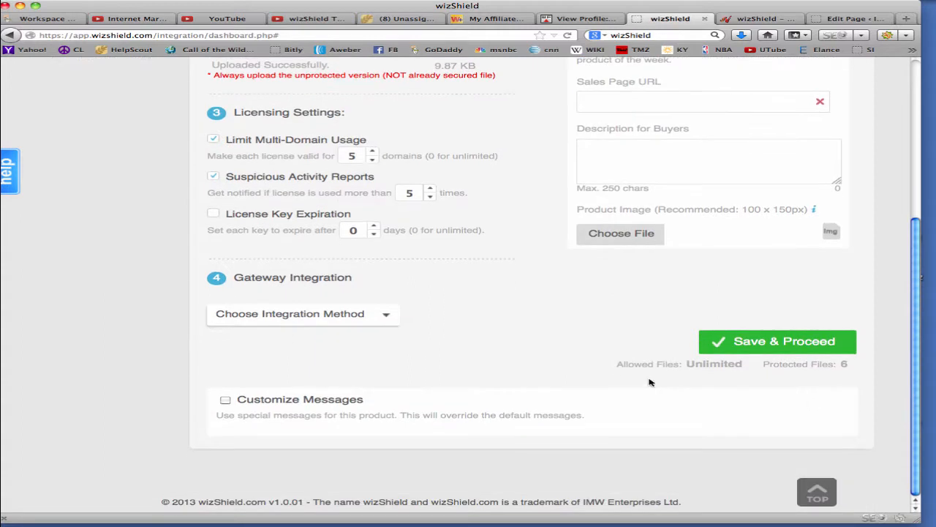
click(388, 315)
click(225, 400)
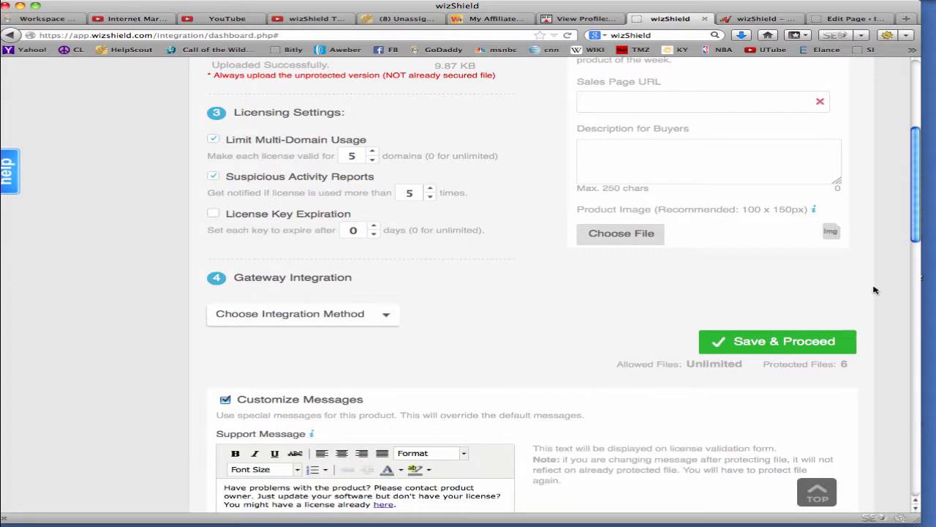
drag(912, 209, 905, 296)
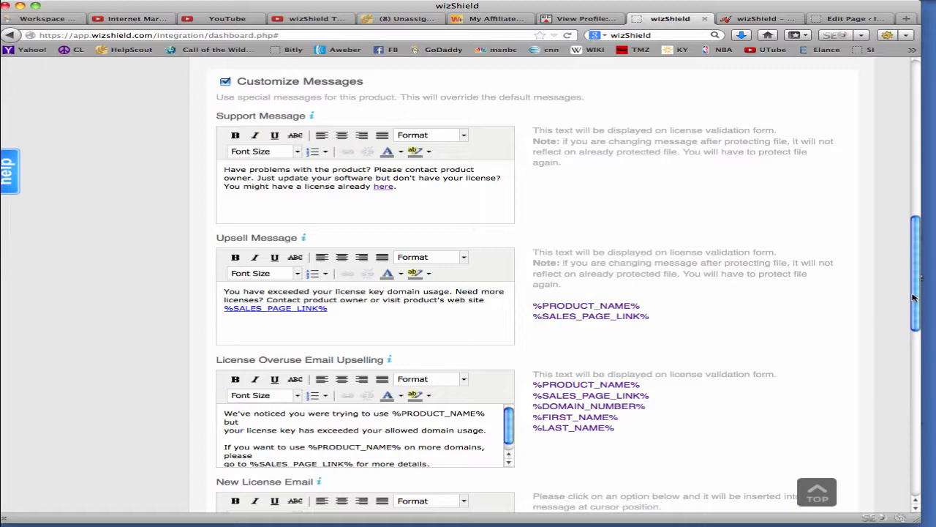
drag(913, 297, 913, 349)
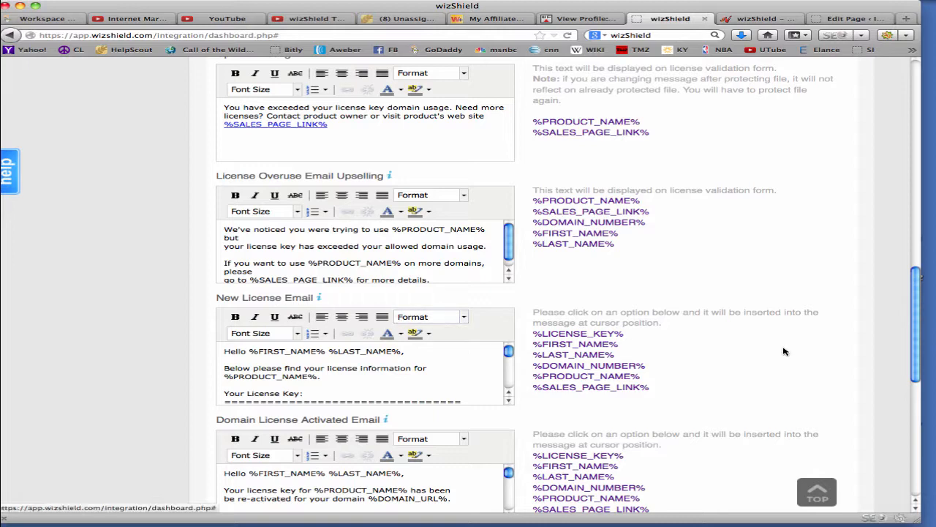
drag(913, 338, 915, 383)
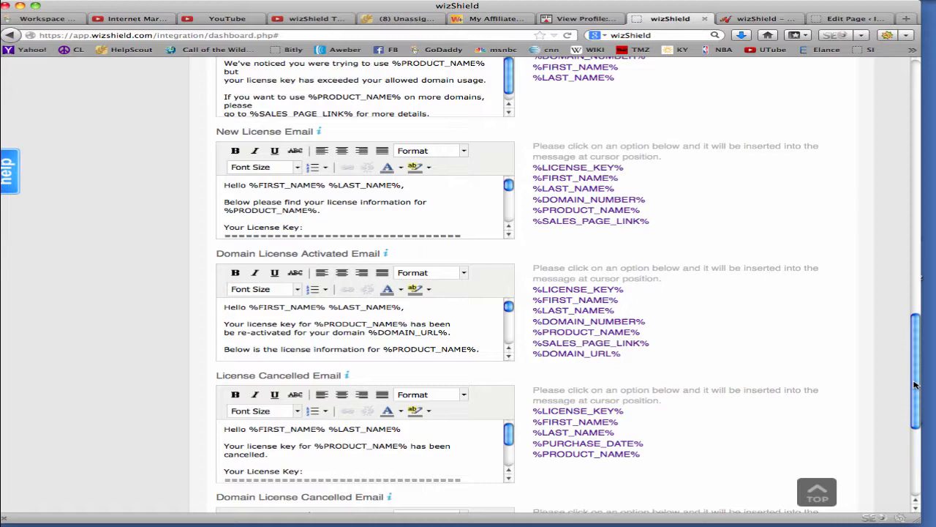
drag(913, 383, 914, 432)
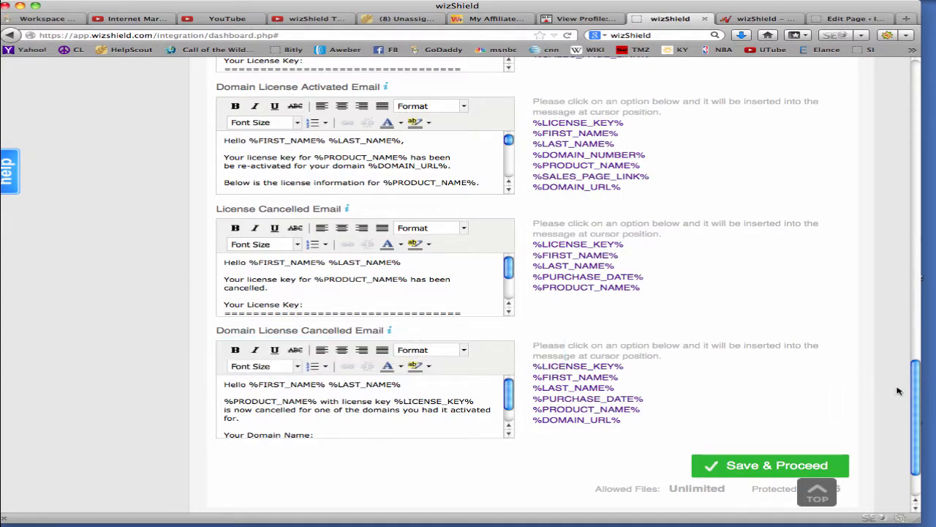
drag(914, 387, 911, 88)
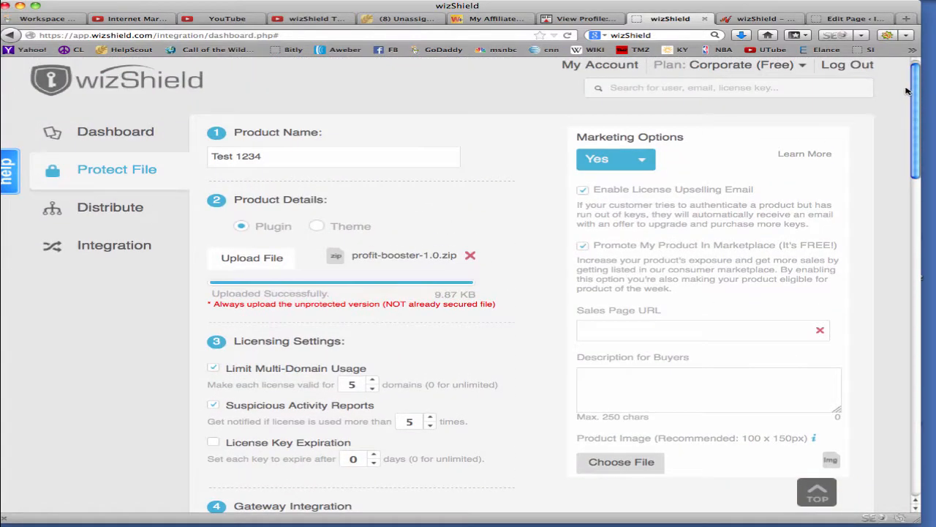
click(645, 163)
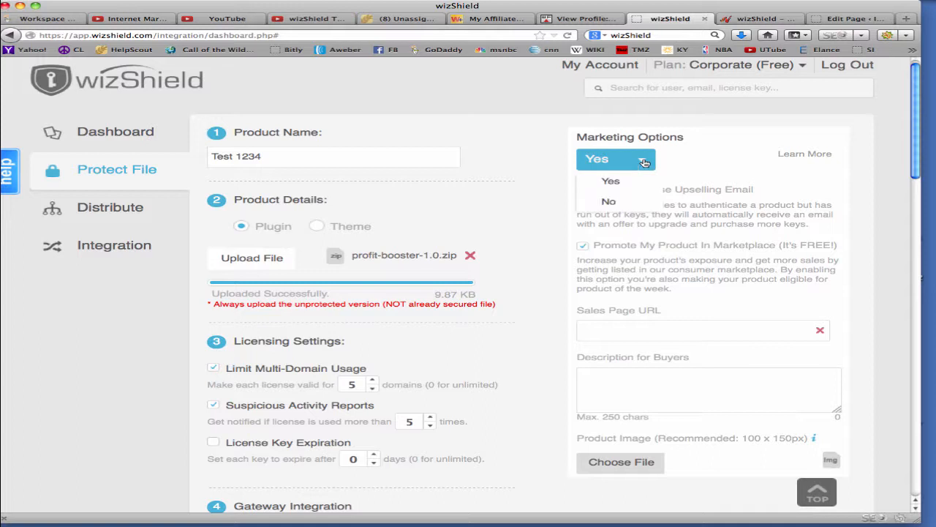
click(644, 163)
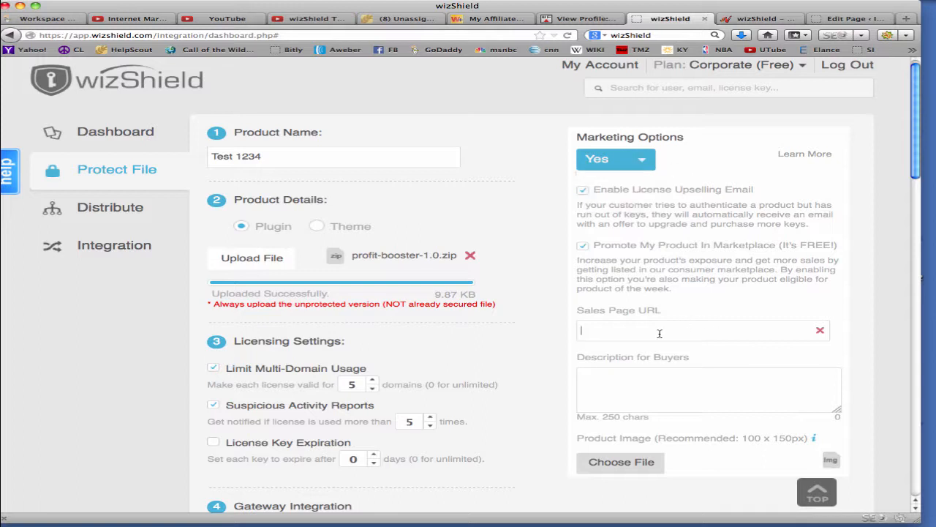
text(Htt)
text(tp:)
text(//www.)
text(cc)
key(BackSpace)
text(nn.com)
Enter "Great Wordpress Plugin" as the description for buyers
click(656, 373)
text(Great Wordpres)
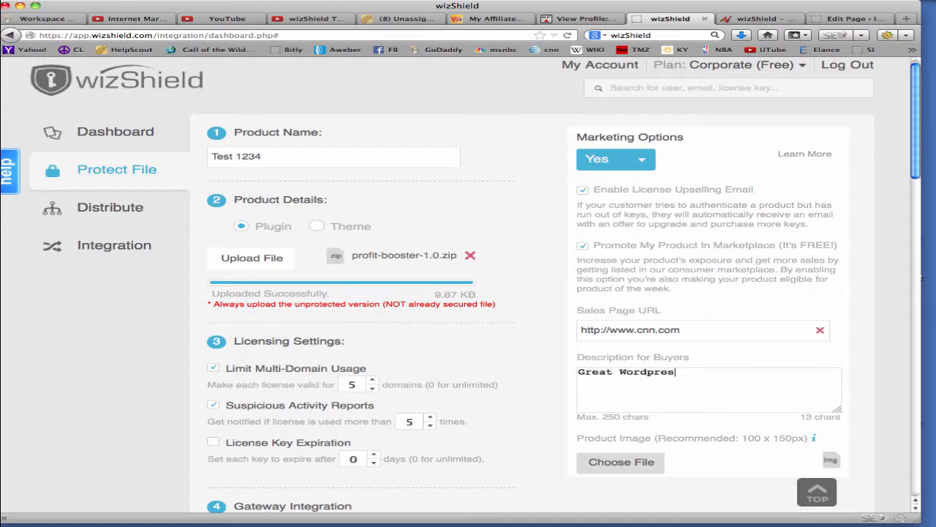
text(s P)
text(olu)
key(BackSpace)
key(BackSpace)
text(lugin)
Upload the owner's LHCOE portrait PNG from the Original Pics folder as the product image
drag(914, 168, 915, 230)
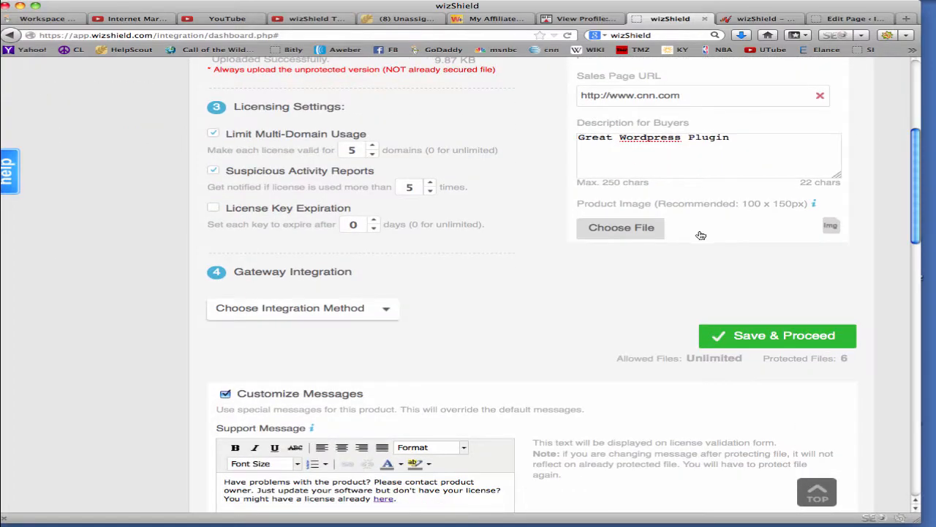
click(631, 230)
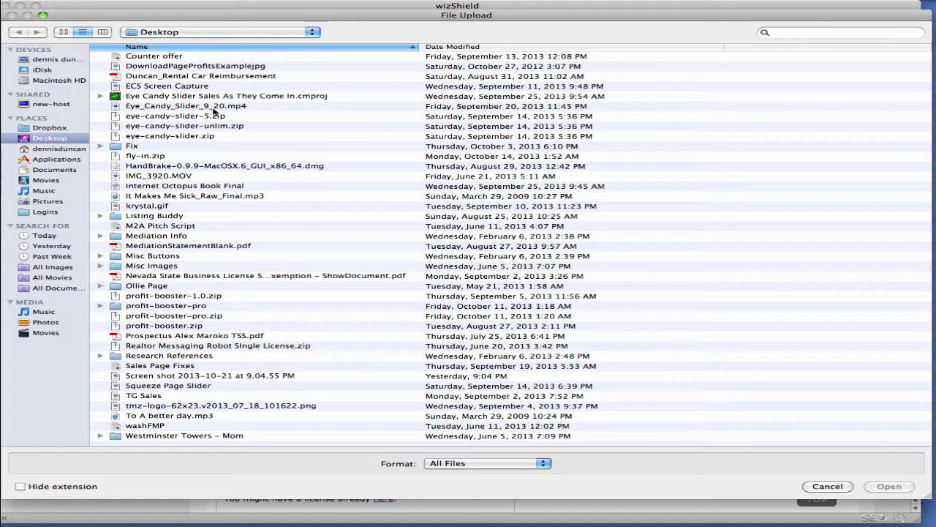
click(205, 33)
click(191, 132)
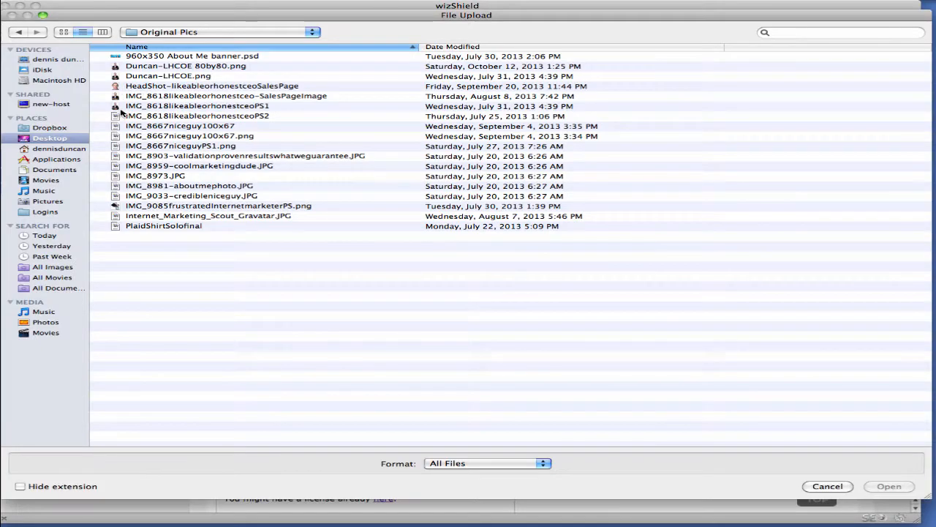
double_click(167, 76)
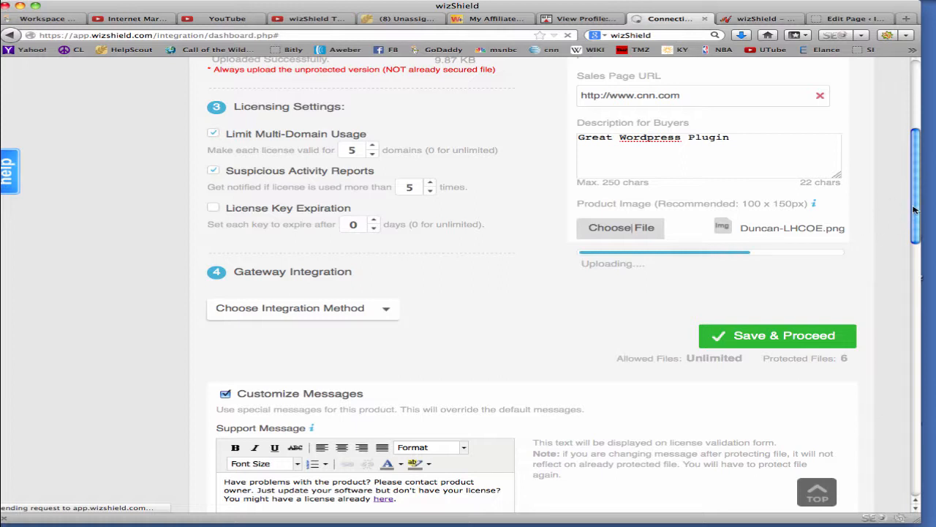
Review the filled-in product form and the available gateway integration methods
drag(915, 212, 874, 212)
scroll(912, 198, down, 2)
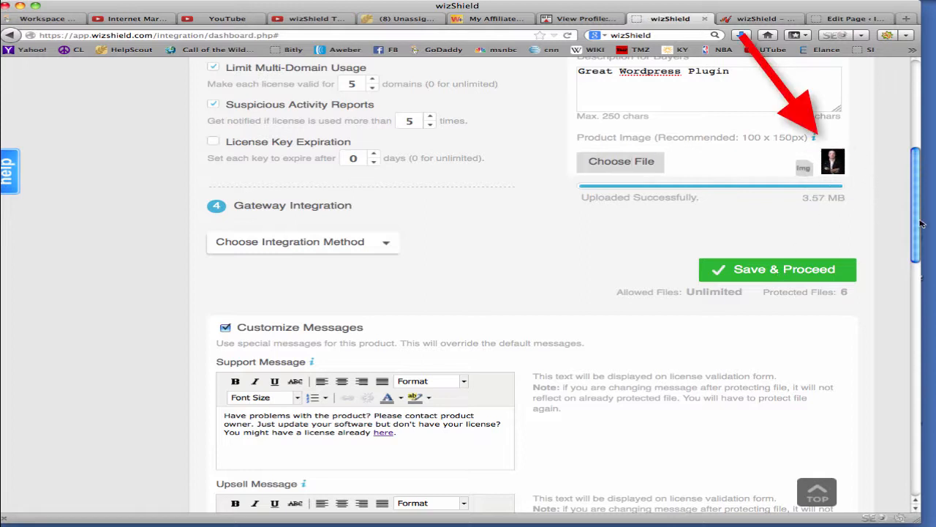
drag(921, 223, 905, 136)
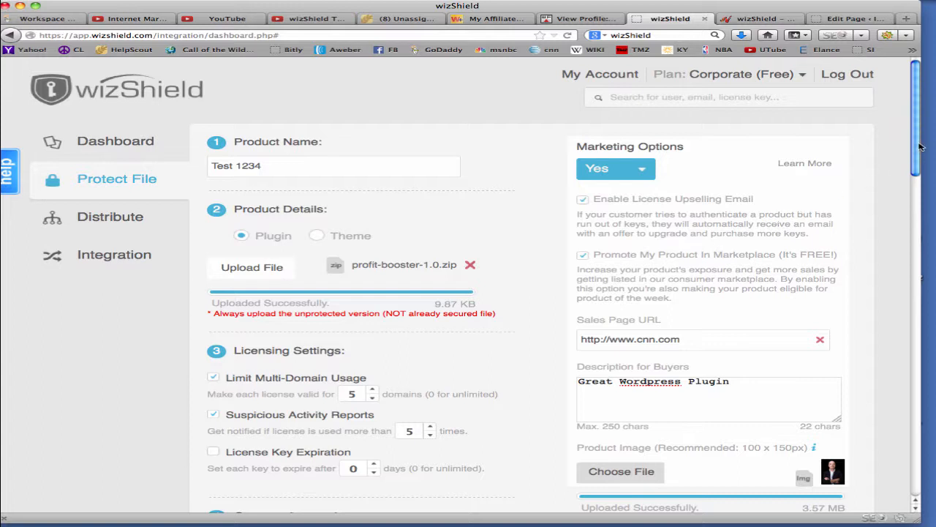
scroll(913, 137, down, 3)
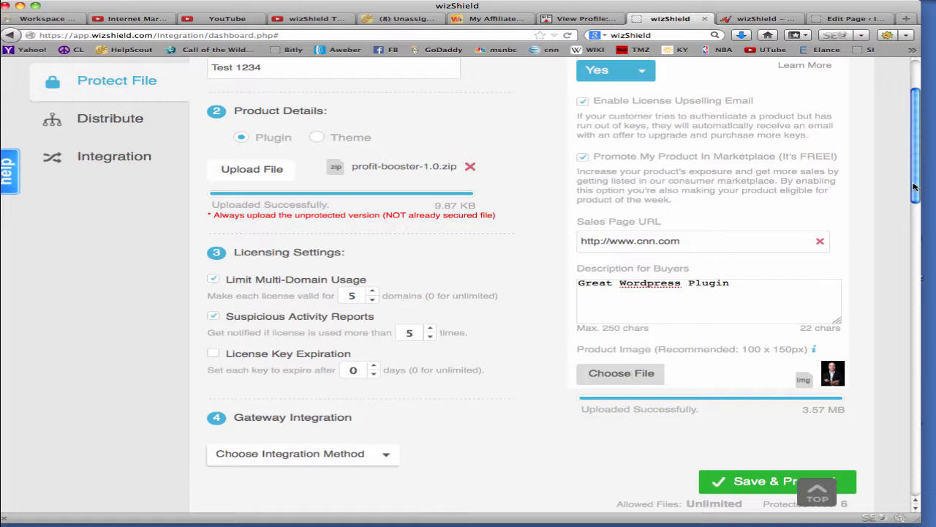
scroll(914, 187, down, 3)
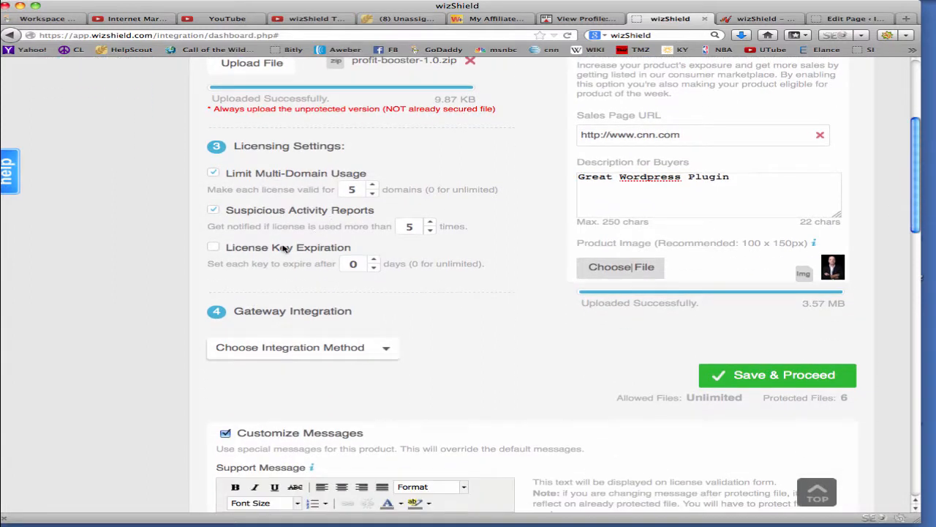
click(384, 352)
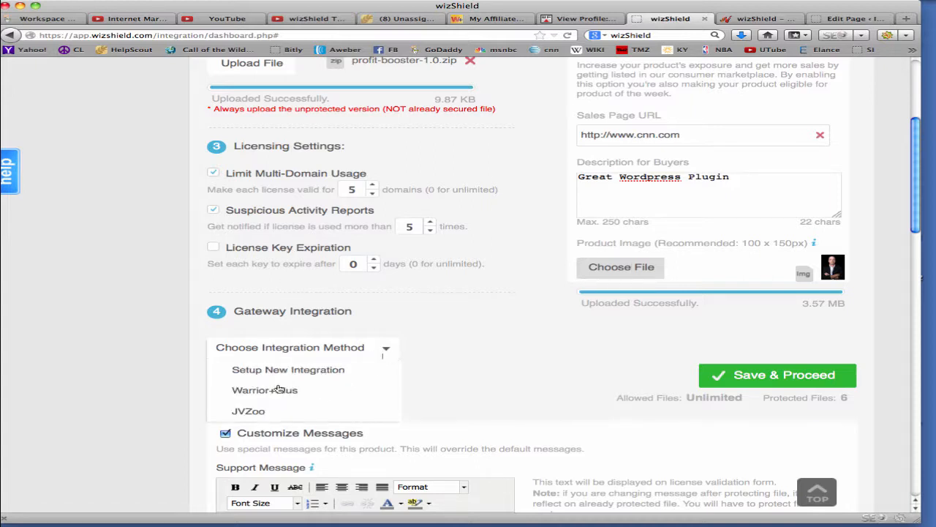
click(468, 367)
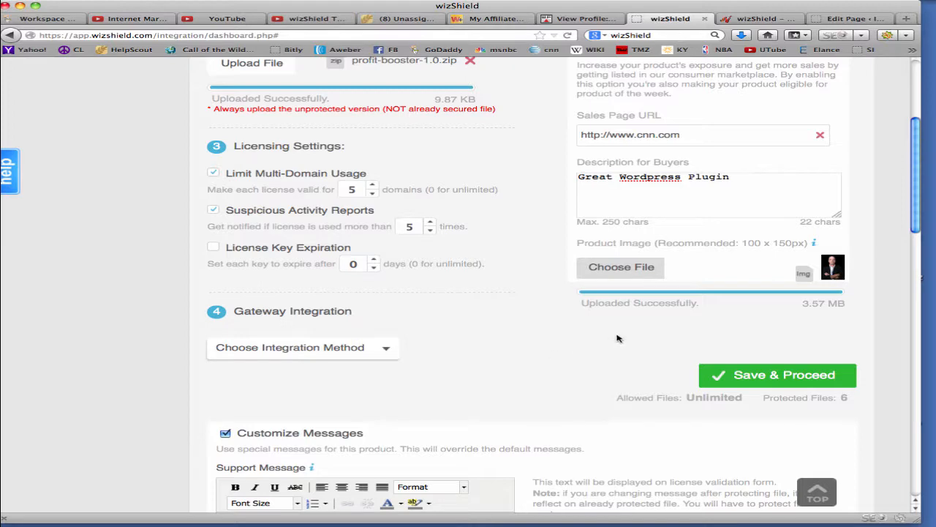
Try to save the product, and set its gateway integration to JVZoo with item number 54367
drag(913, 211, 912, 241)
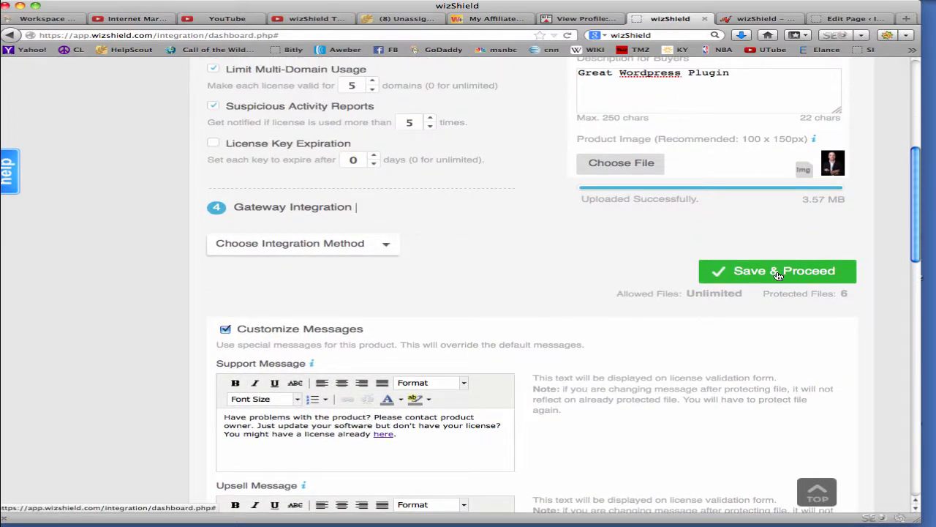
click(779, 273)
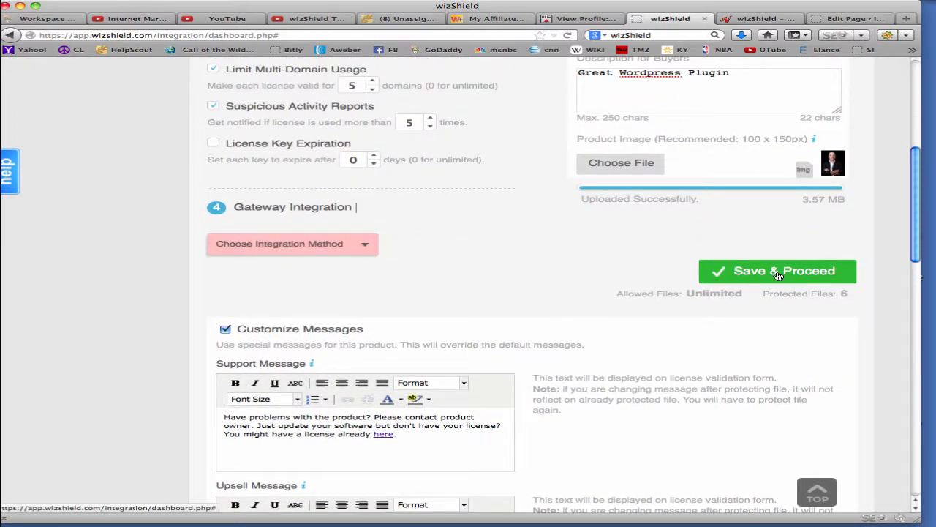
click(362, 246)
click(252, 307)
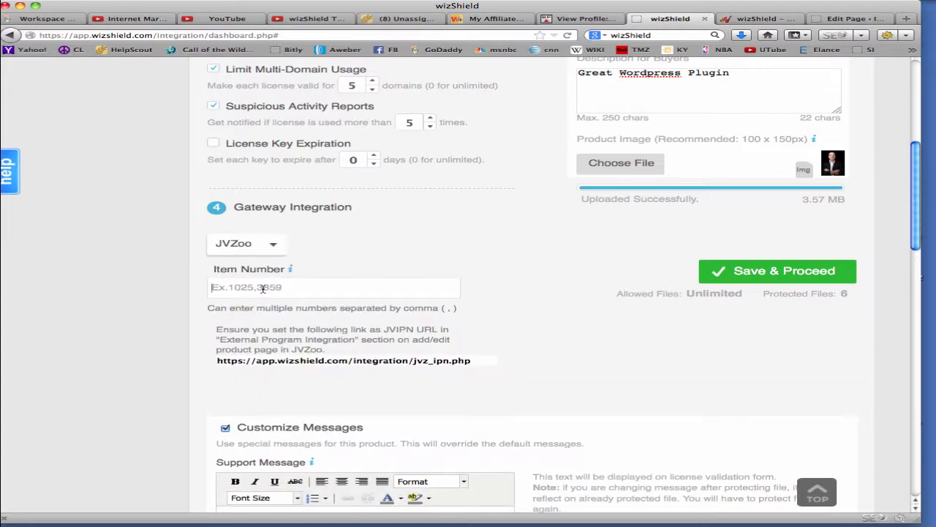
text(54367)
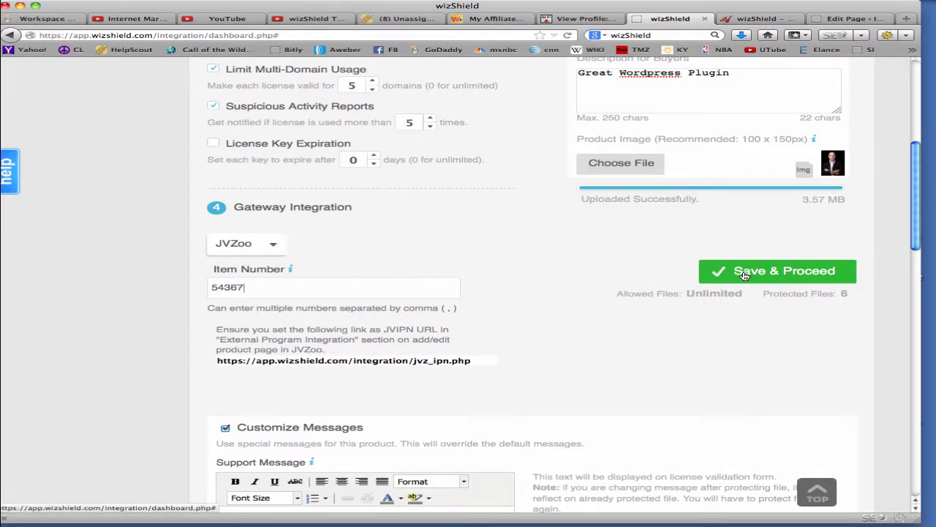
Switch to the JVZoo site and open the first product on the Sellers Dashboard for editing to find its product number
click(759, 20)
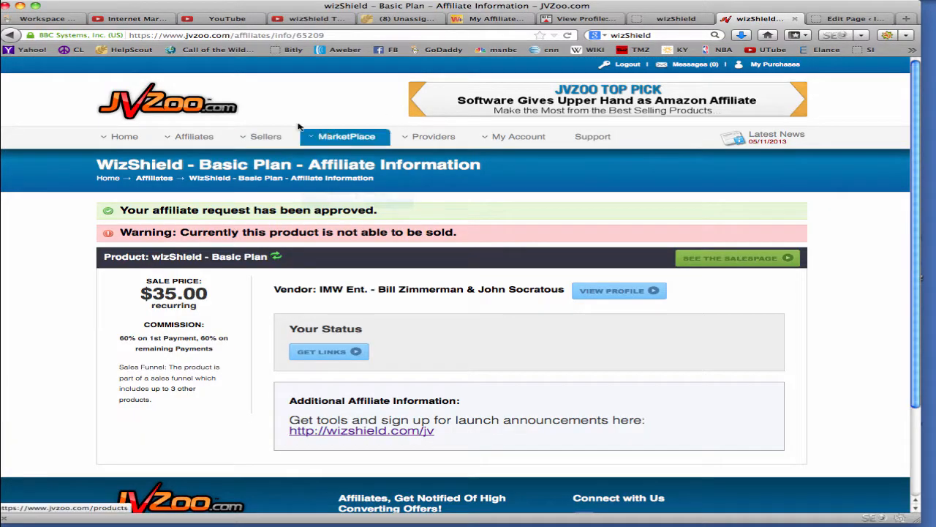
mouse_move(265, 137)
click(274, 158)
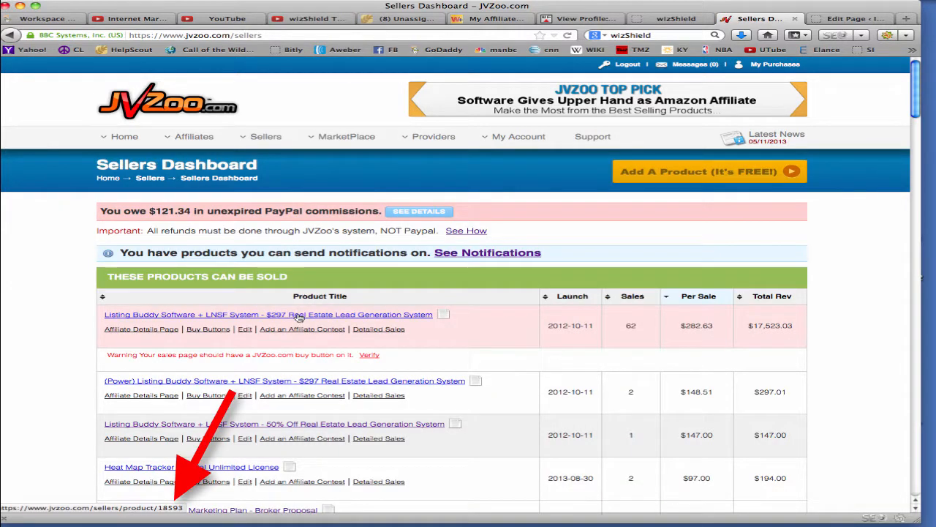
click(244, 330)
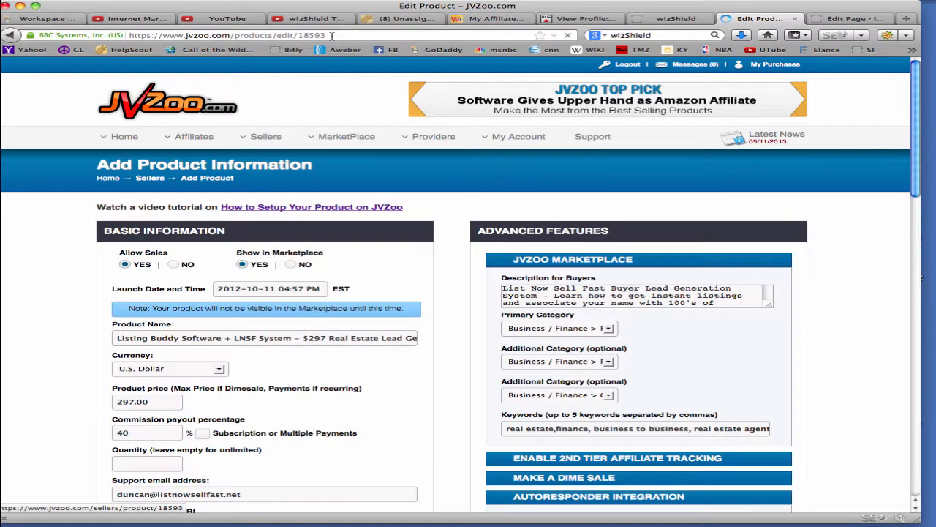
Copy the product number 18593 from the JVZoo edit page's address and replace the wizShield JVZoo item number with it
drag(331, 35, 297, 36)
key(super+c)
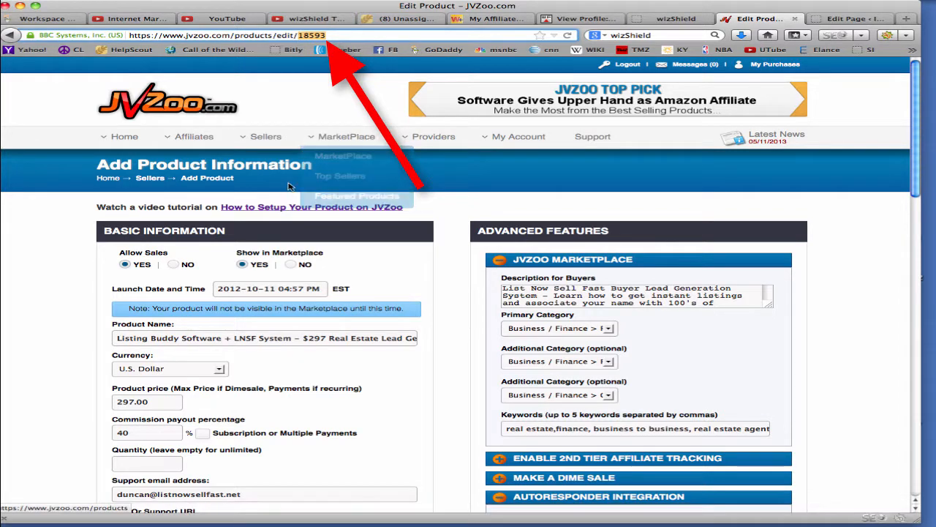
click(661, 22)
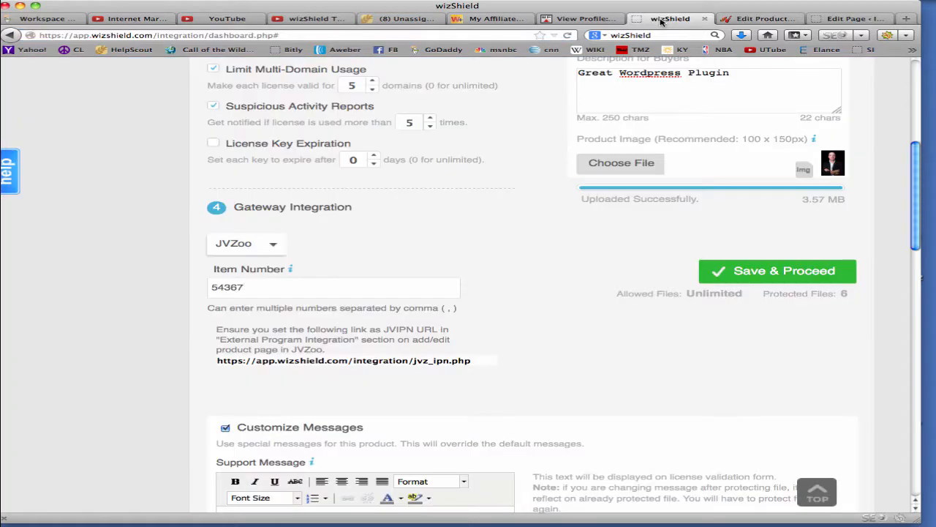
drag(252, 287, 182, 281)
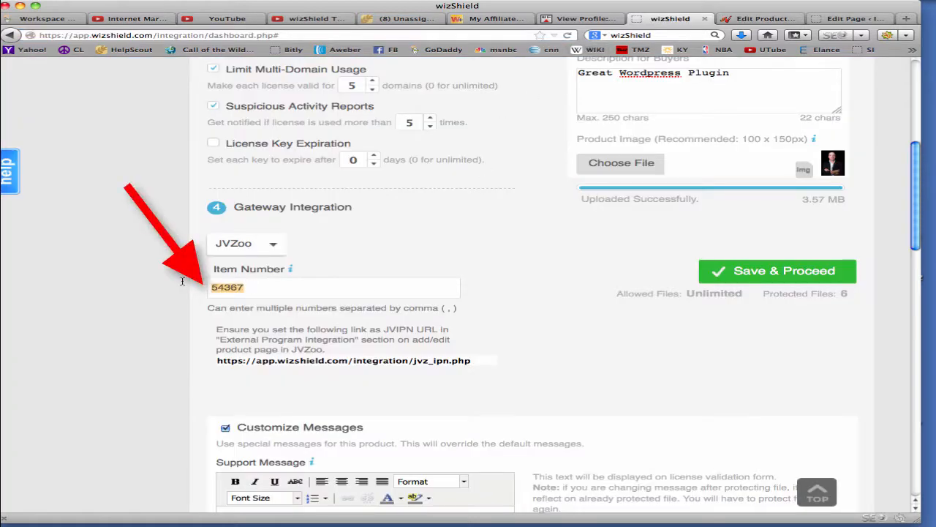
key(super+v)
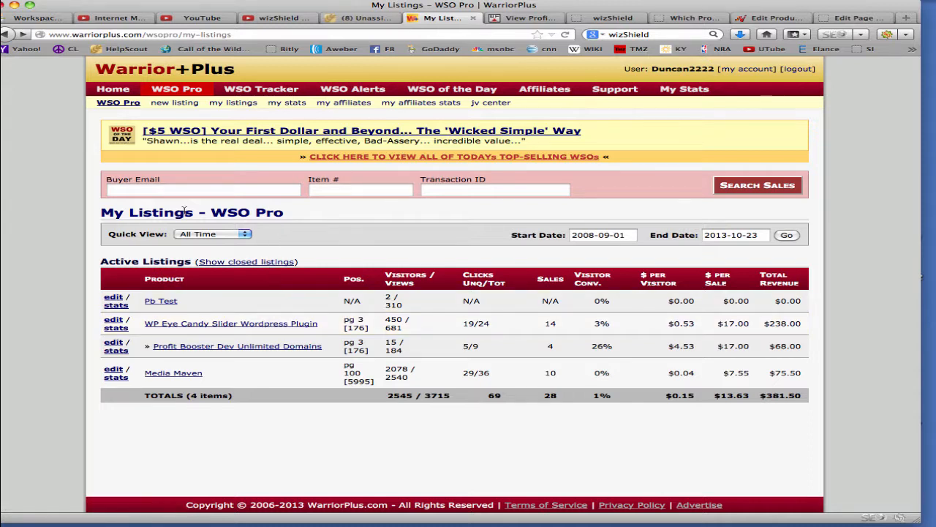
Open the WP Eye Candy Slider listing in Warrior+Plus, find its item number in the address, and locate the matching item number field in wizShield
click(219, 324)
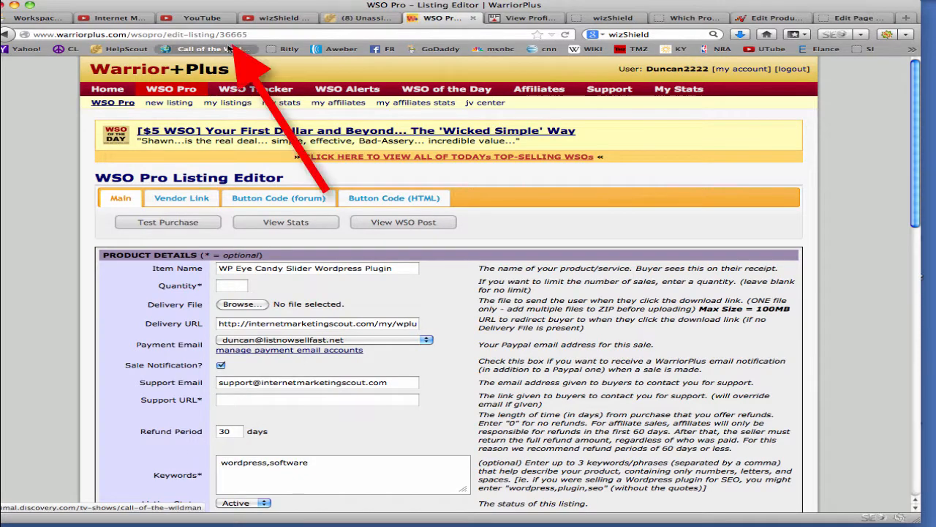
drag(220, 34, 258, 40)
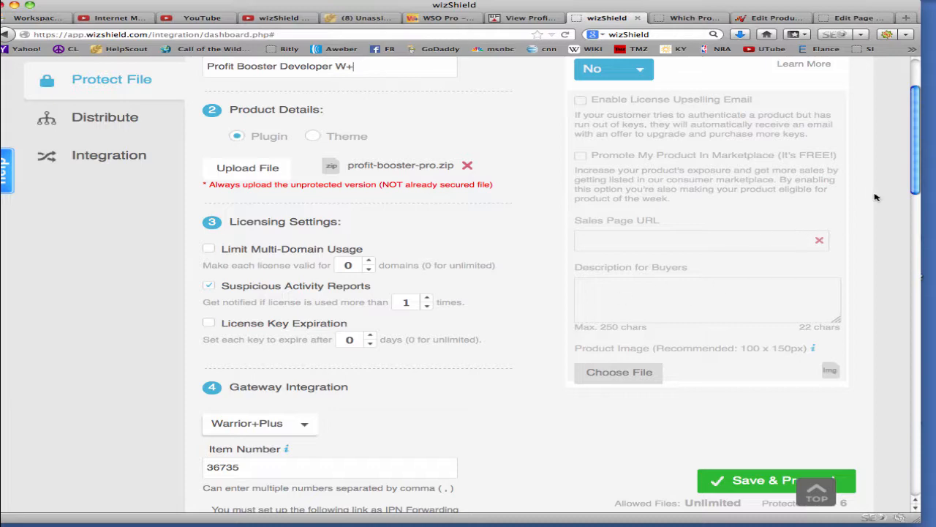
drag(920, 165, 920, 227)
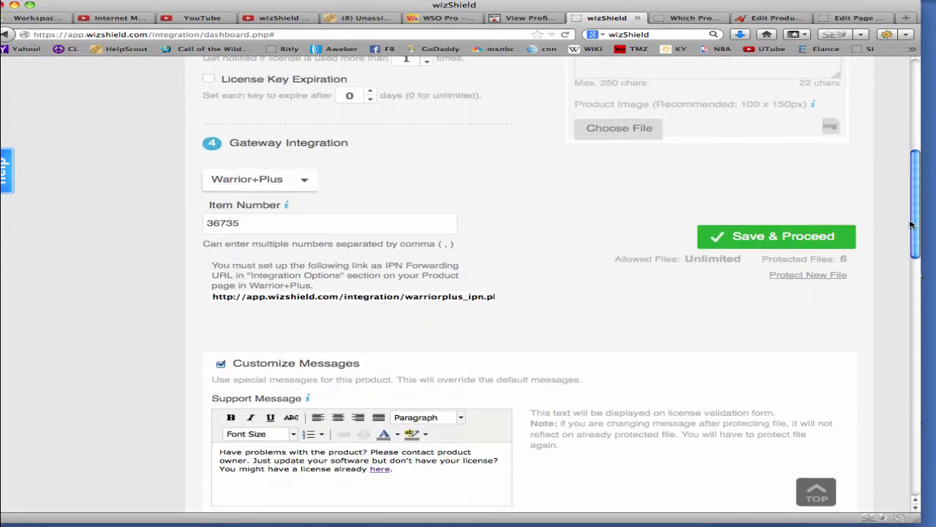
drag(262, 225, 170, 216)
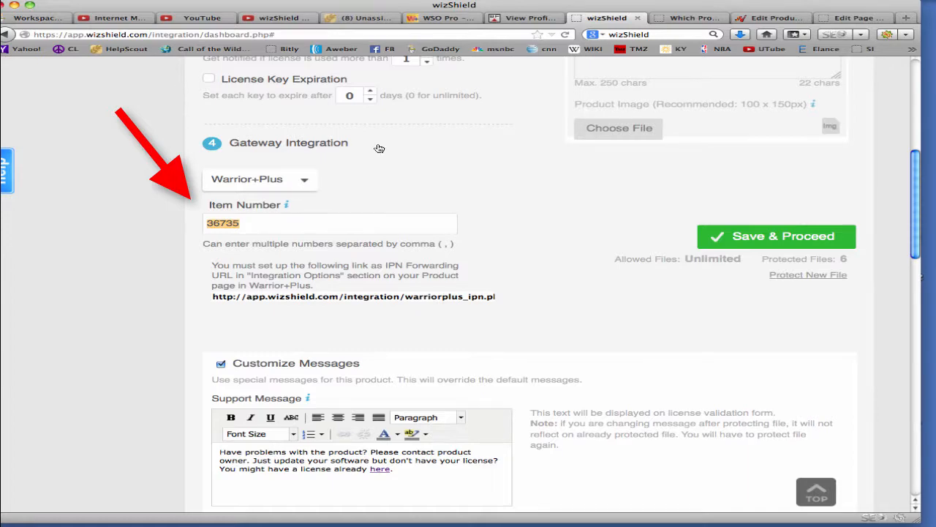
click(521, 229)
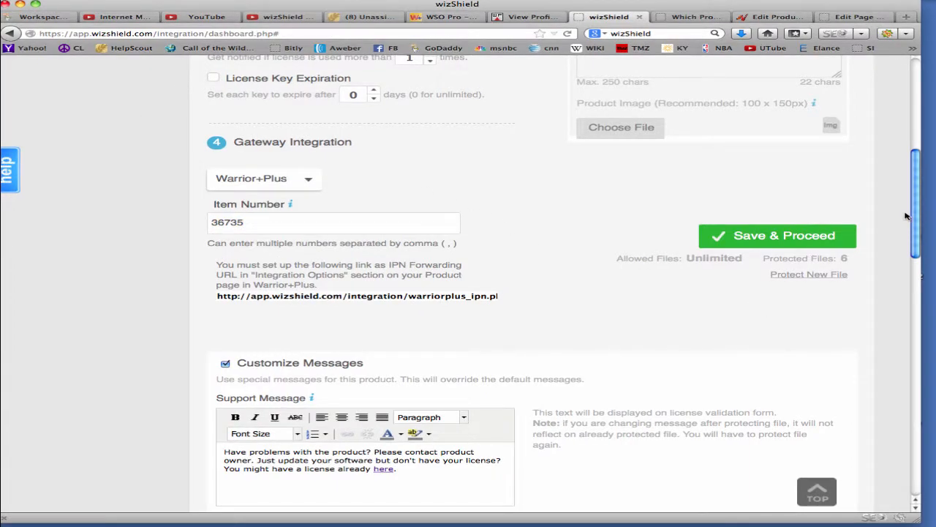
Copy the Warrior+Plus IPN forwarding link from the gateway integration settings into a blank text document
drag(914, 213, 925, 112)
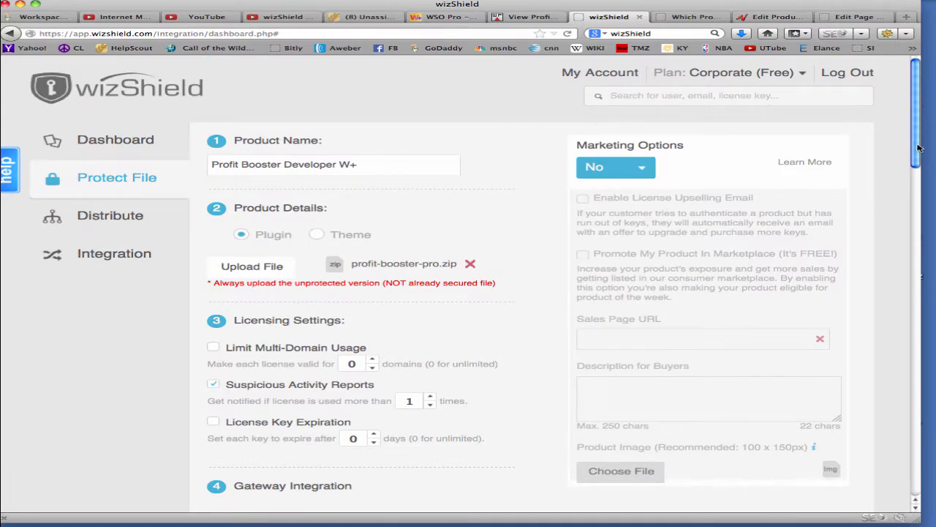
drag(914, 147, 896, 235)
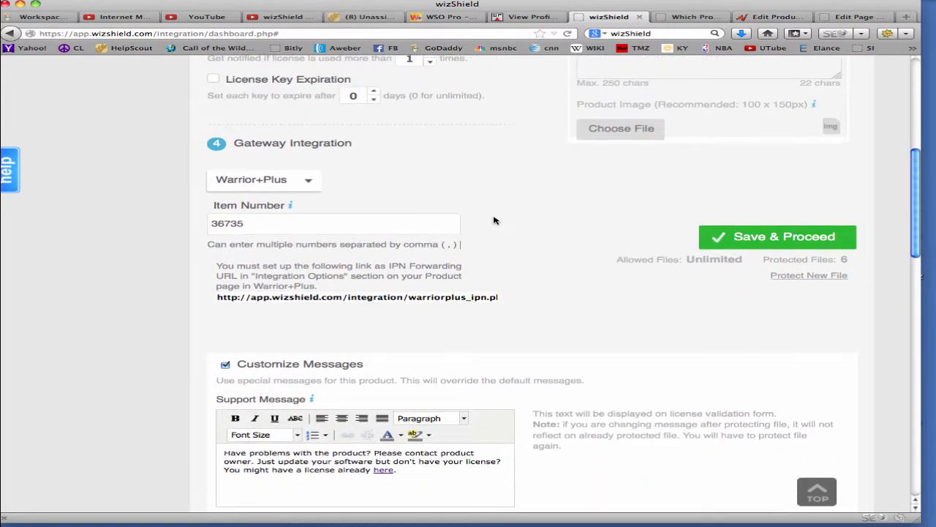
triple_click(401, 295)
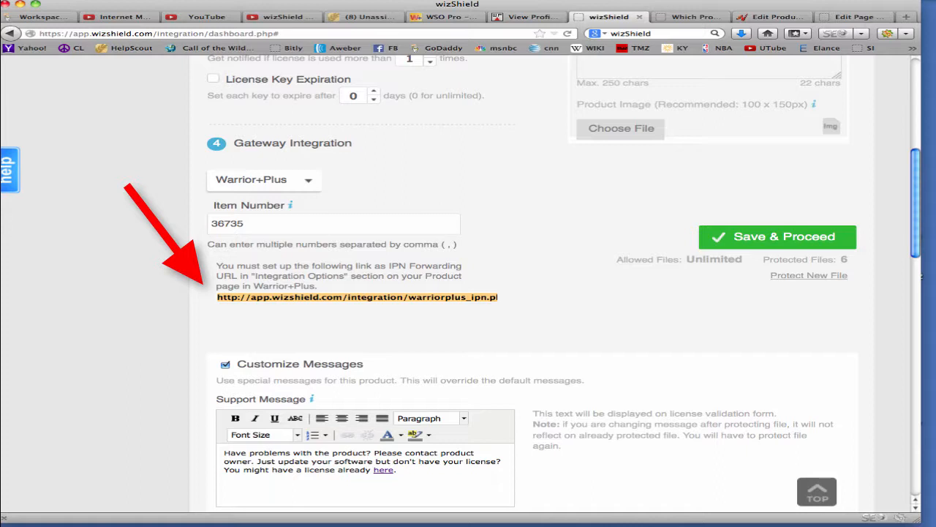
drag(0, 124, 715, 142)
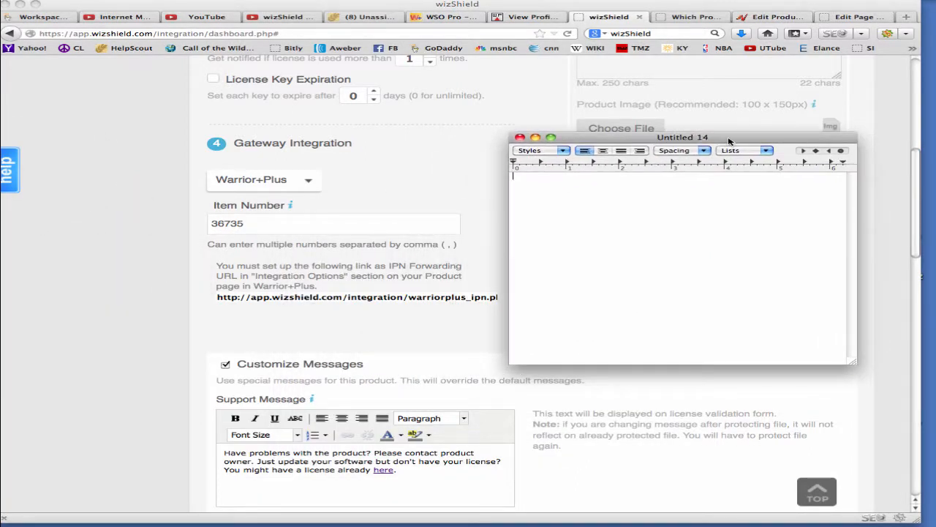
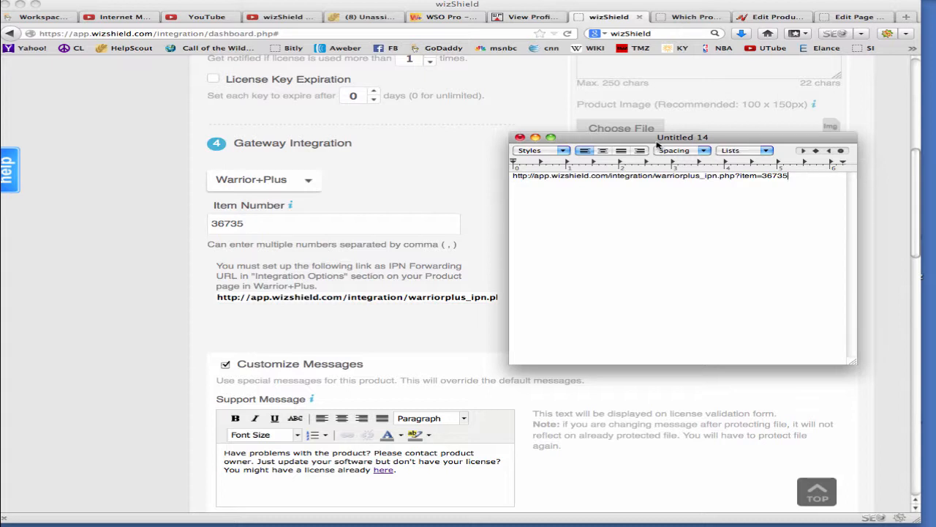
Examine the item number at the end of the pasted IPN link, and select the whole link
drag(655, 141, 659, 161)
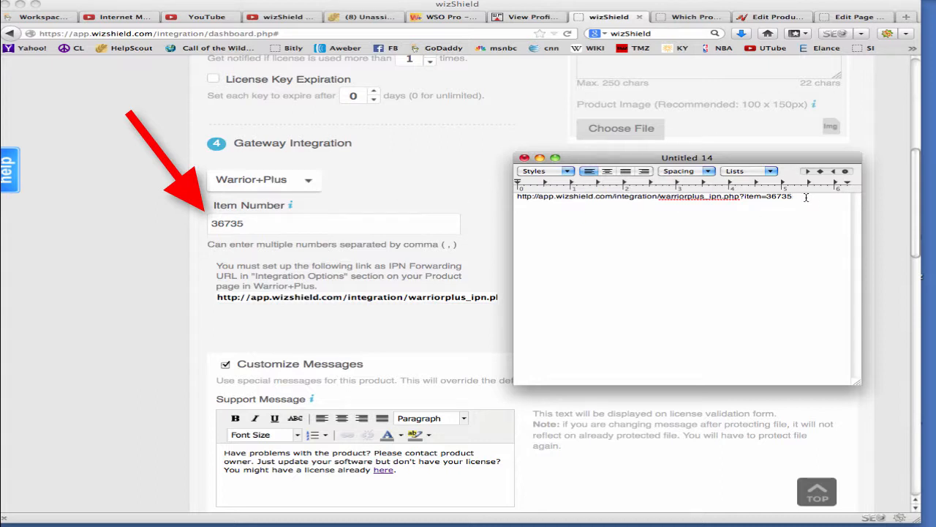
drag(798, 196, 768, 196)
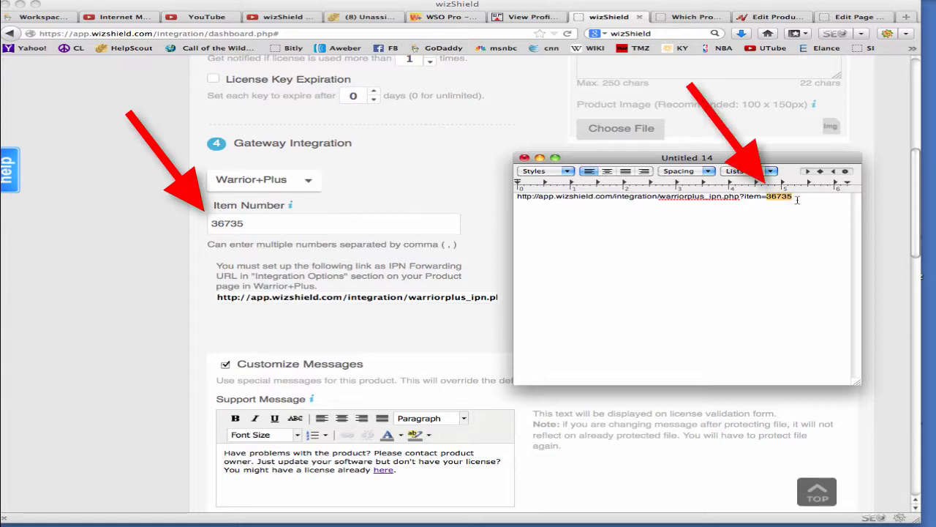
click(798, 199)
triple_click(797, 199)
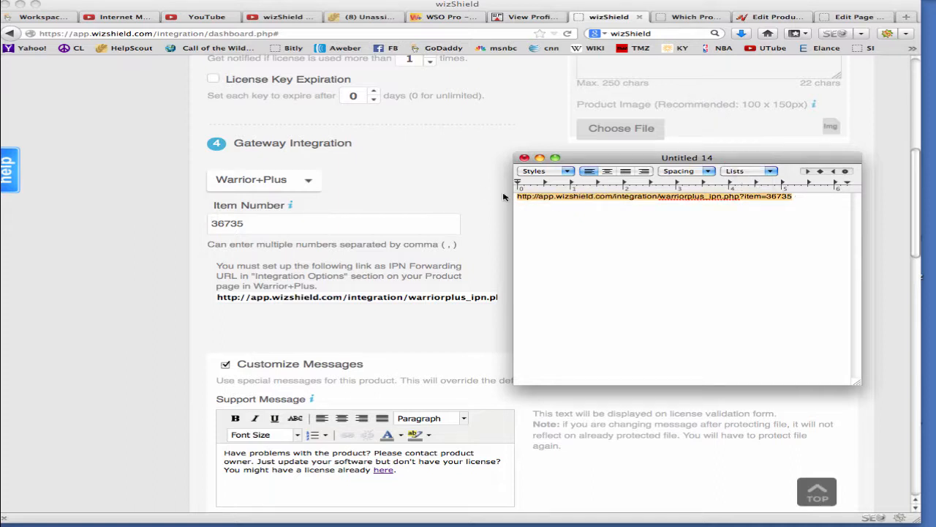
Select the IPN link in wizShield and check the end of the IPN Forwarding URL in the Warrior+Plus listing's Integration Options
click(476, 190)
triple_click(510, 298)
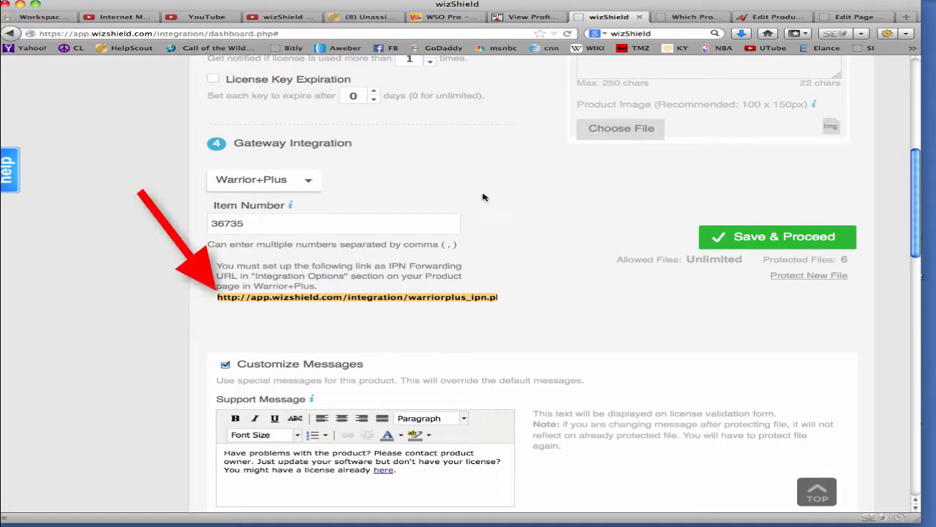
click(448, 17)
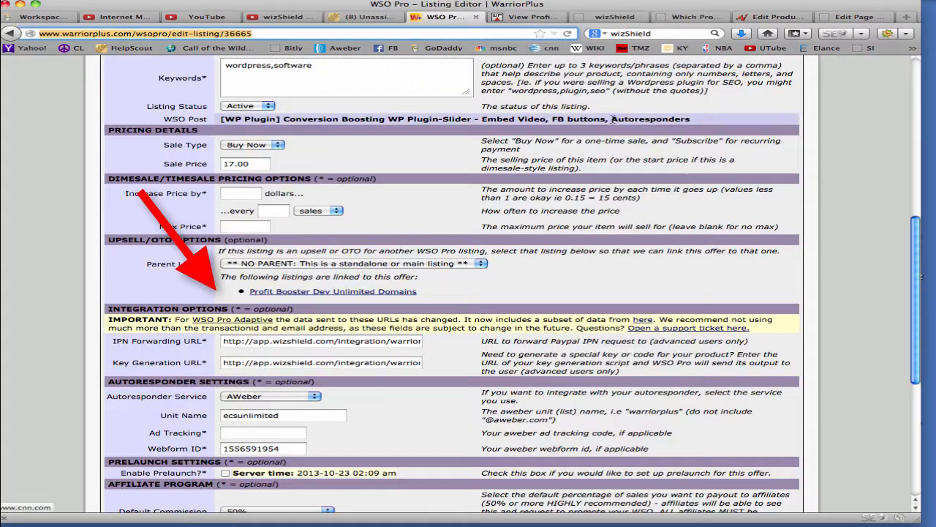
scroll(916, 305, down, 2)
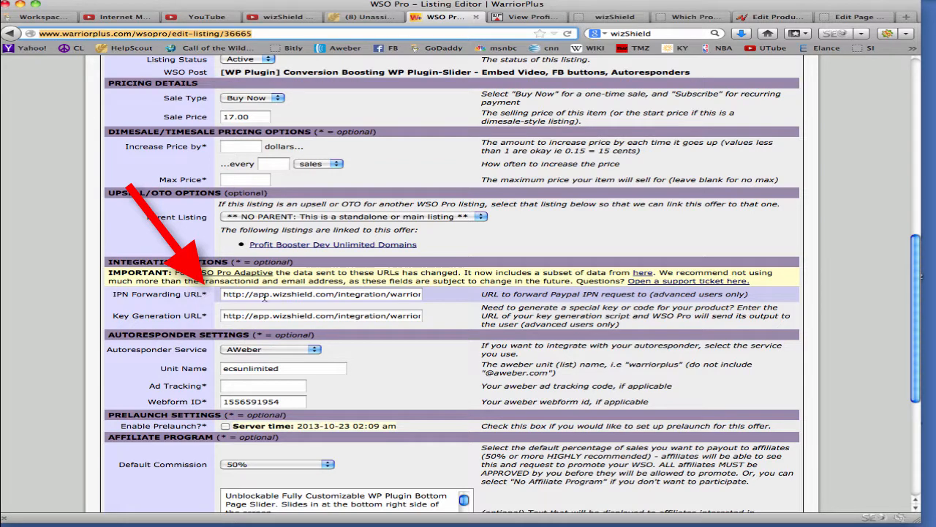
click(376, 295)
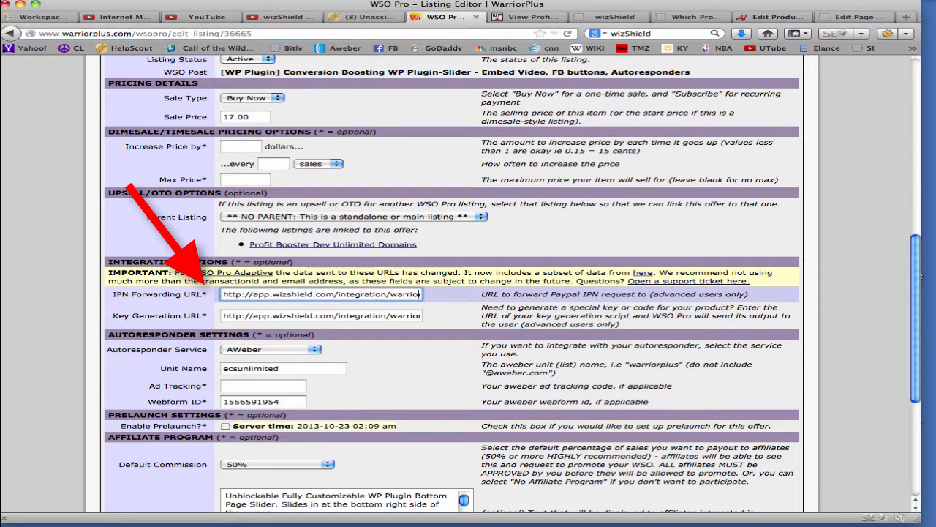
key(Right)
key(Right)
key(Right)
key(Right)
key(Right)
key(Right)
key(Right)
key(Right)
key(Right)
key(Right)
key(Right)
key(Right)
key(Right)
key(Right)
key(Right)
key(Right)
key(Right)
key(Right)
key(Right)
key(Right)
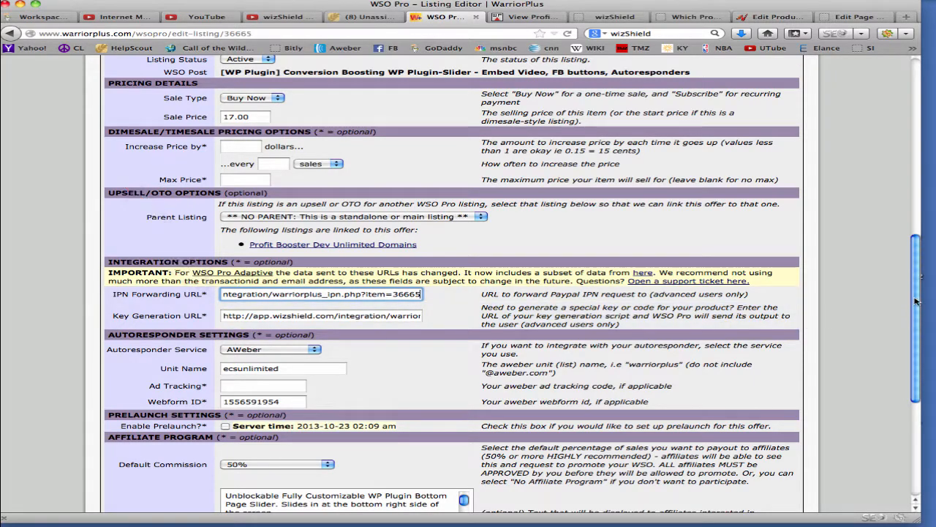
drag(917, 301, 919, 208)
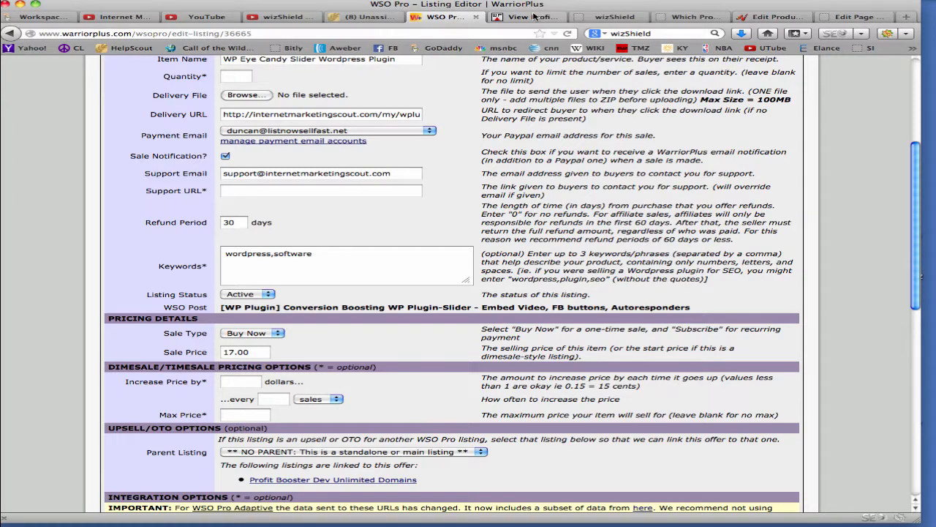
Back in wizShield, set the Profit Booster Developer product's gateway integration to JVZoo with item number 35367 and save the product
click(604, 17)
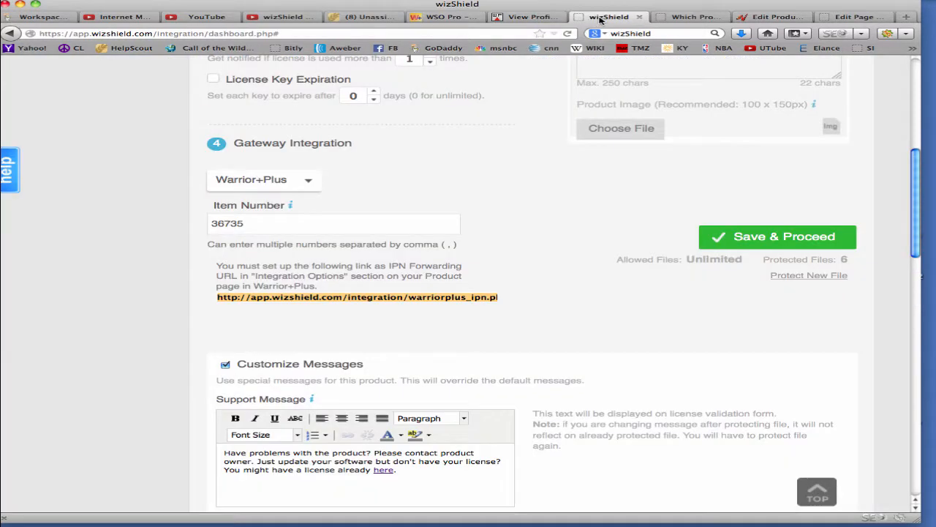
click(311, 182)
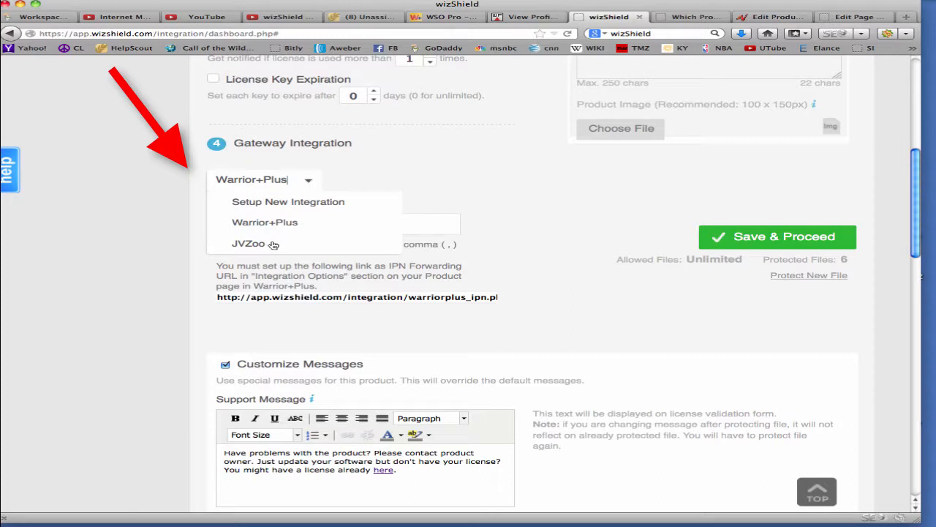
click(249, 244)
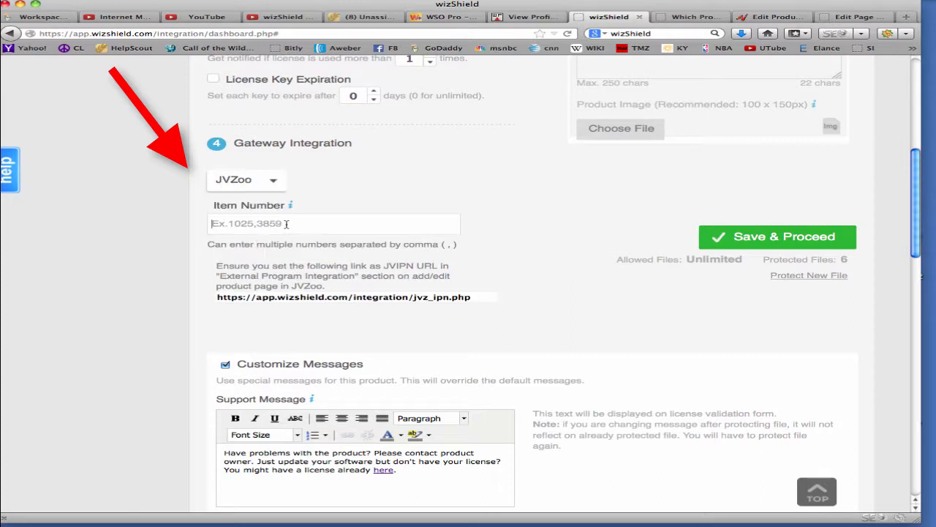
text(3536)
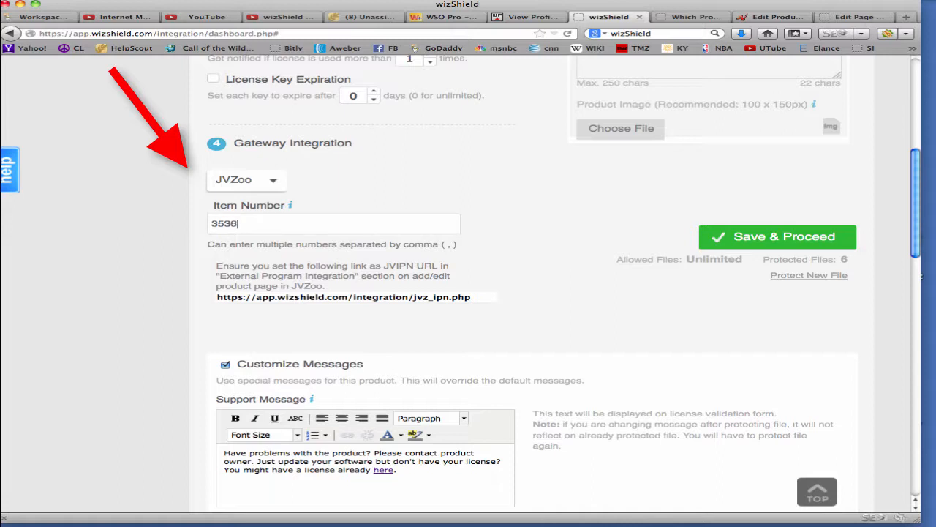
text(7)
Select the JVIPN link in wizShield and compare it with the JVZIPN URL under External Program Integration on the JVZoo product page
click(452, 298)
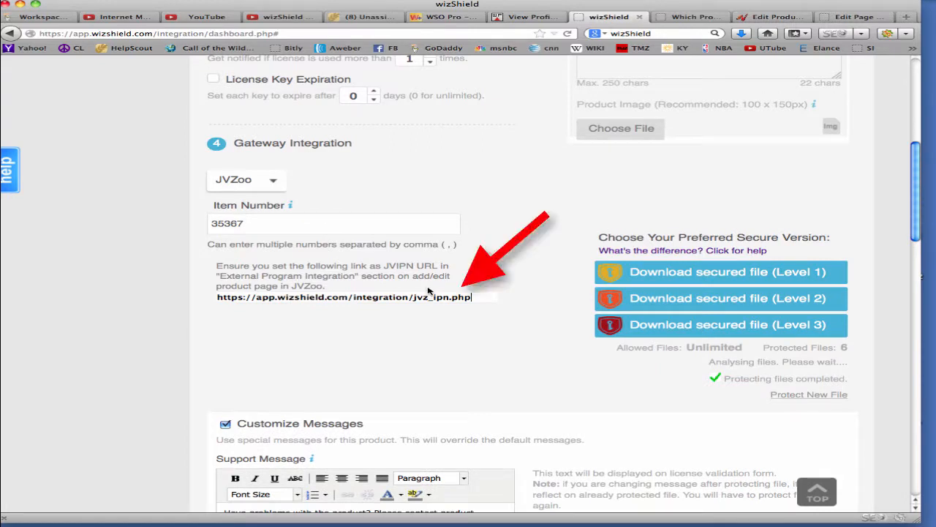
click(382, 295)
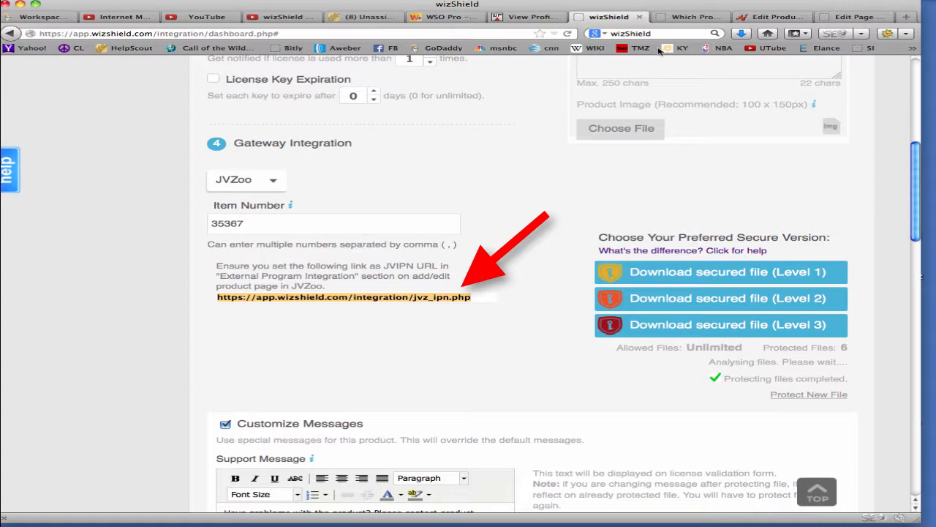
click(768, 17)
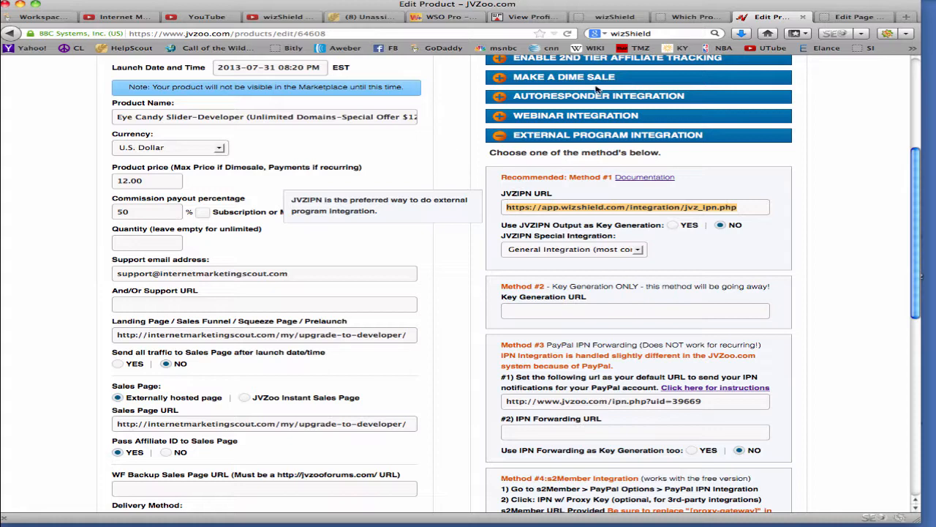
click(608, 16)
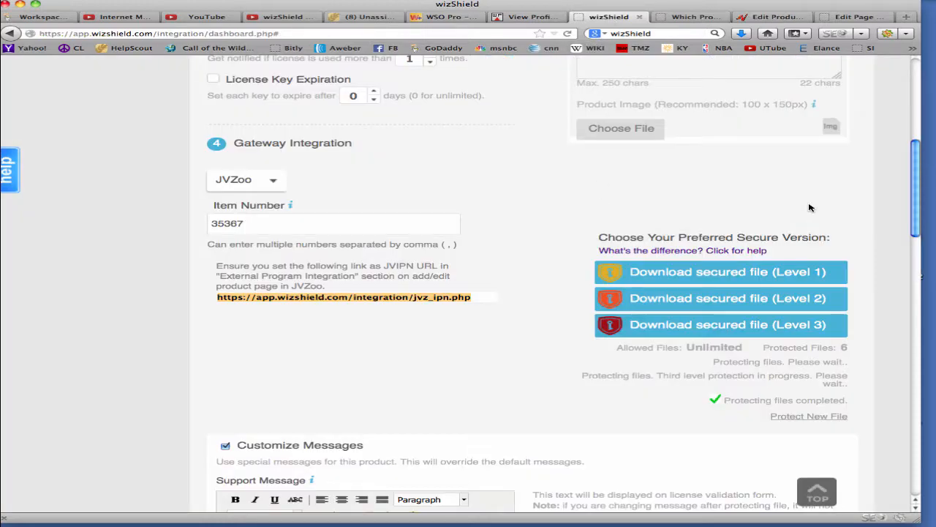
mouse_move(916, 189)
mouse_down()
mouse_move(912, 379)
mouse_move(890, 210)
mouse_up()
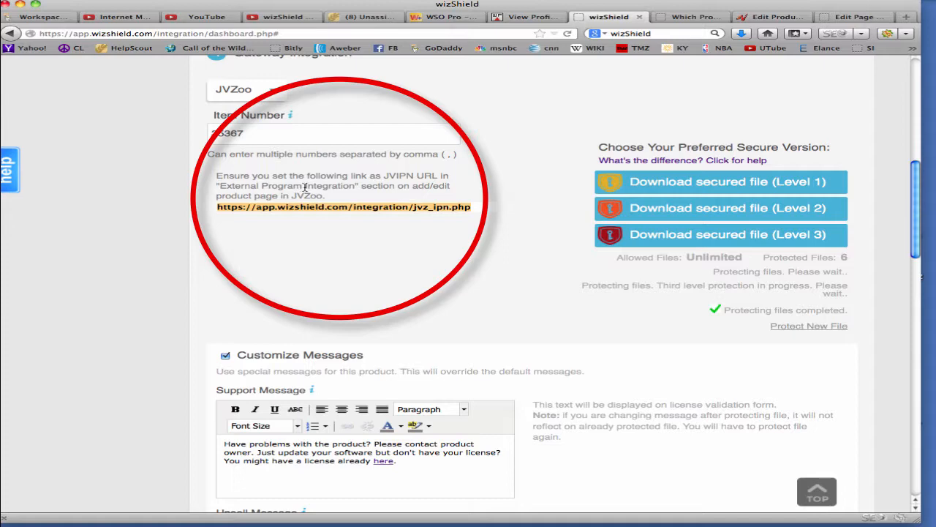
click(773, 17)
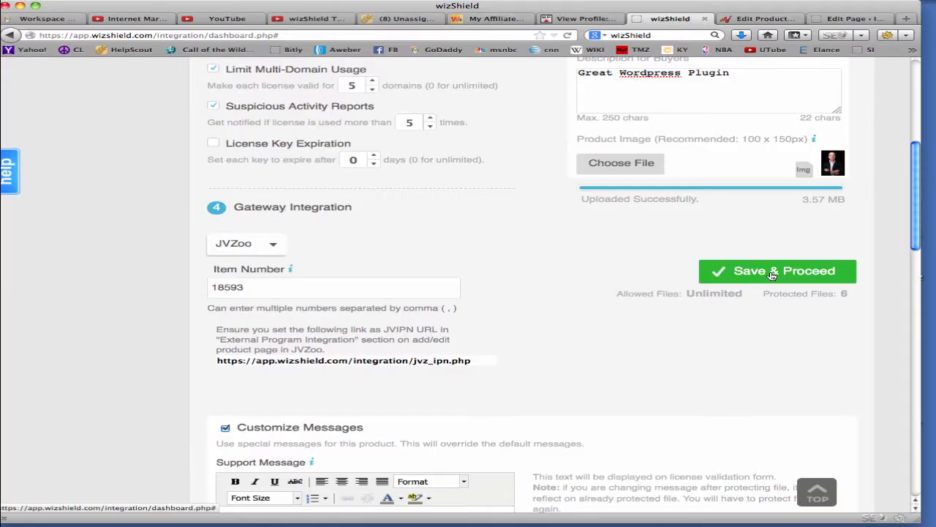
Save the wizShield product to generate its secured files, and open the help page explaining the protection levels
click(773, 275)
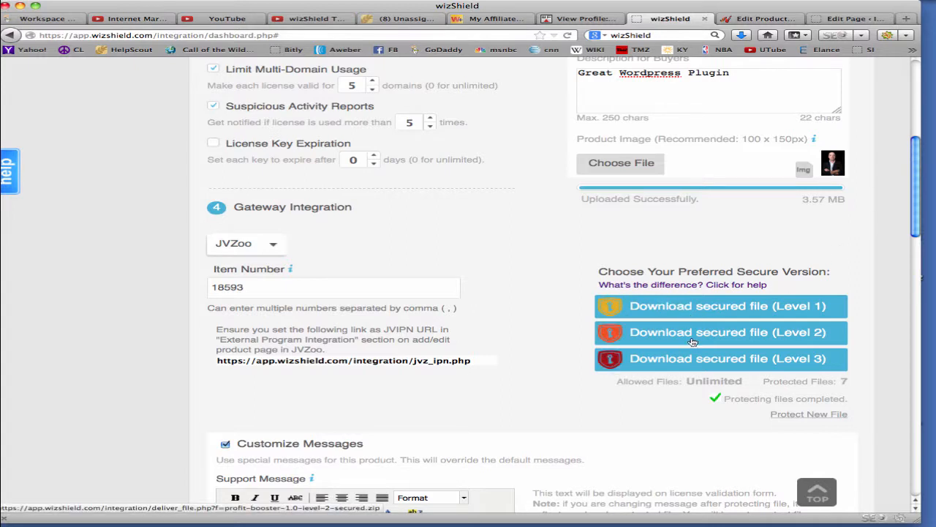
click(664, 286)
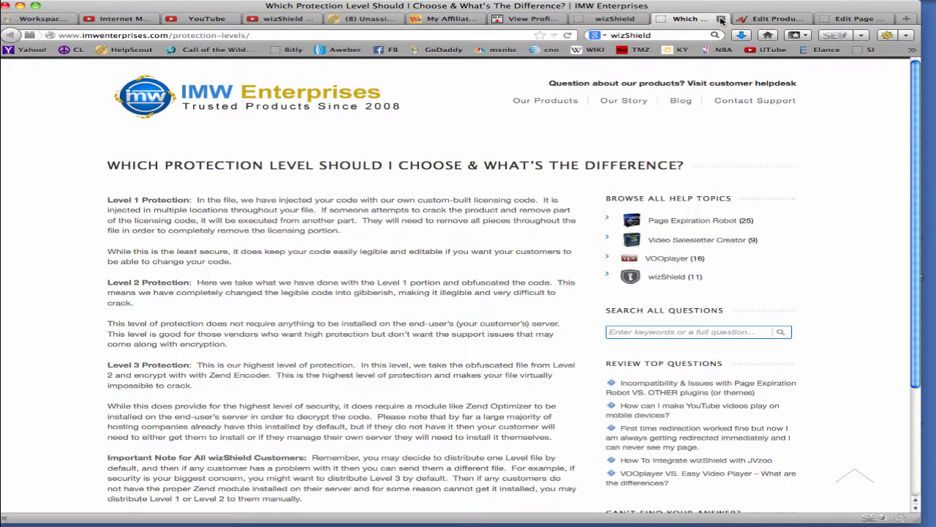
Close the protection-level help page, glance at the JVZoo product page, and reopen wizShield's help to compare Levels 1, 2 and 3
click(721, 20)
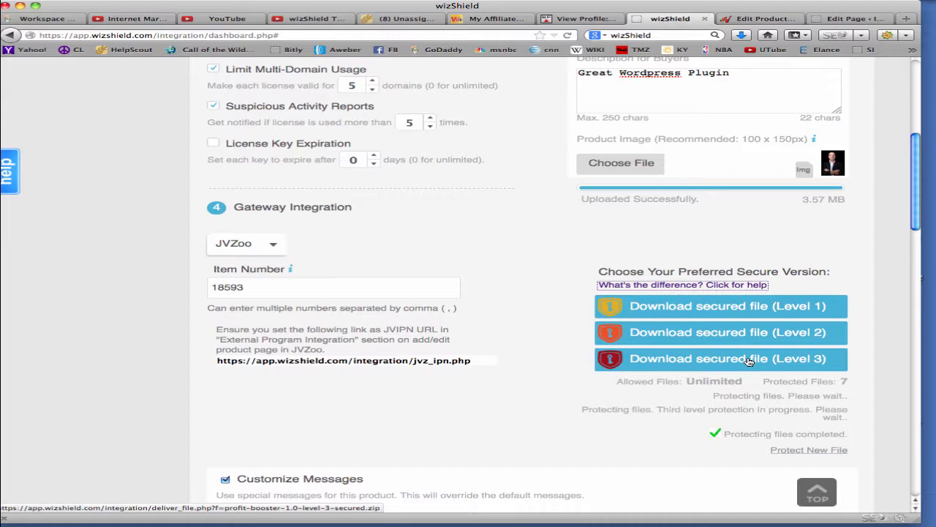
click(754, 22)
click(679, 21)
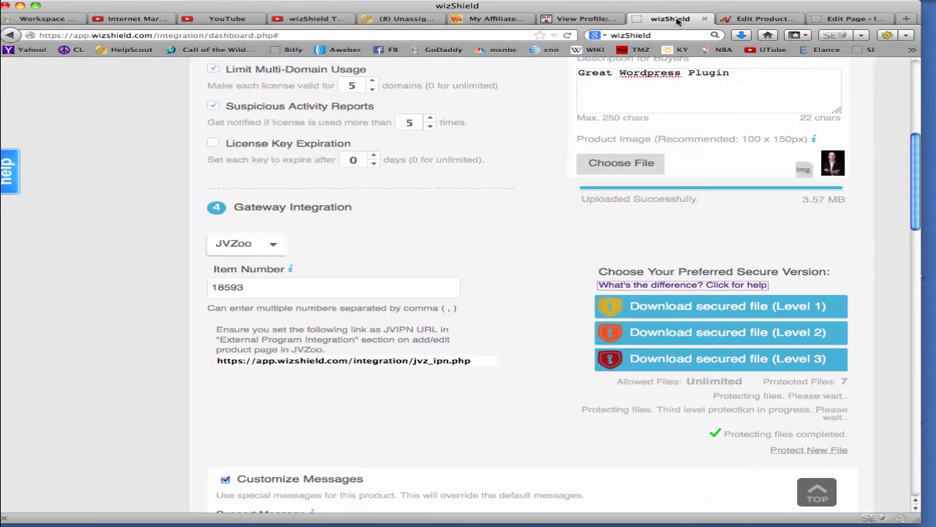
click(689, 285)
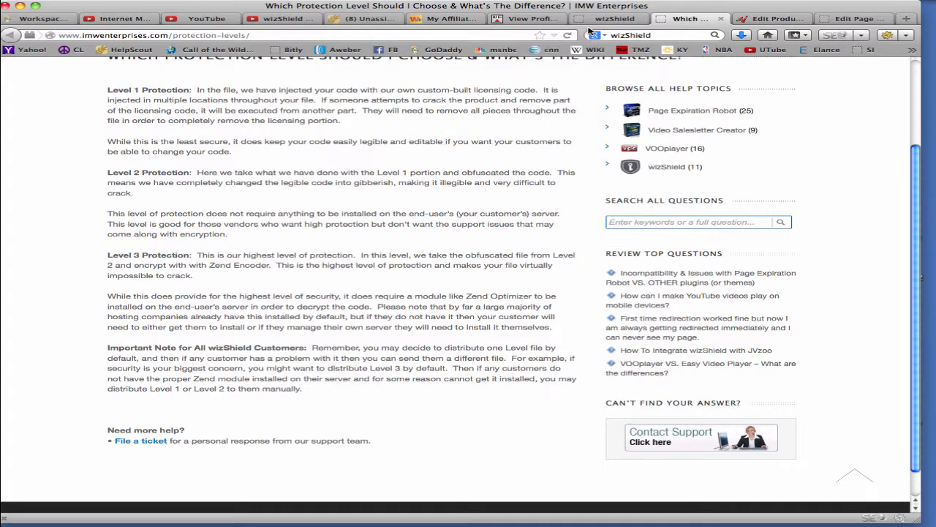
Back in wizShield, begin downloading the Level 2 secured file, check the available save folders, and cancel the save
click(607, 23)
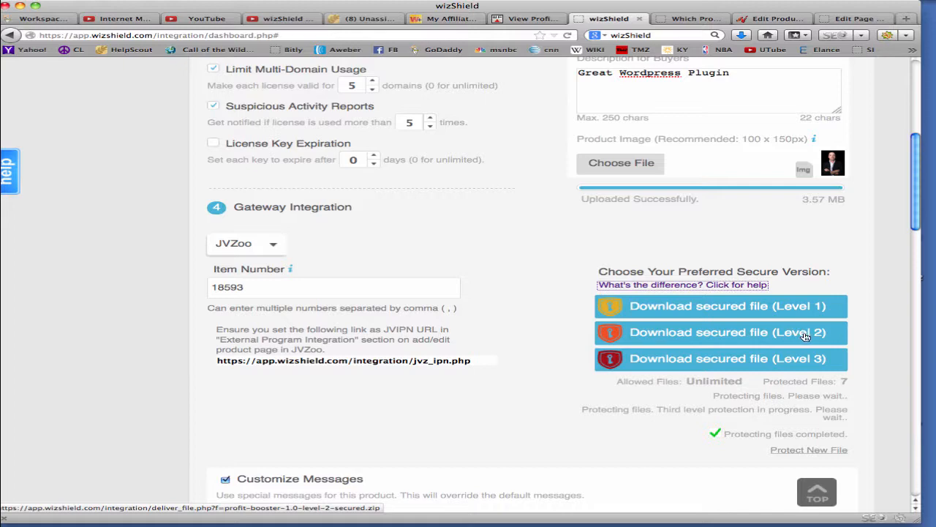
mouse_move(918, 216)
mouse_down()
mouse_move(918, 307)
mouse_move(914, 234)
mouse_up()
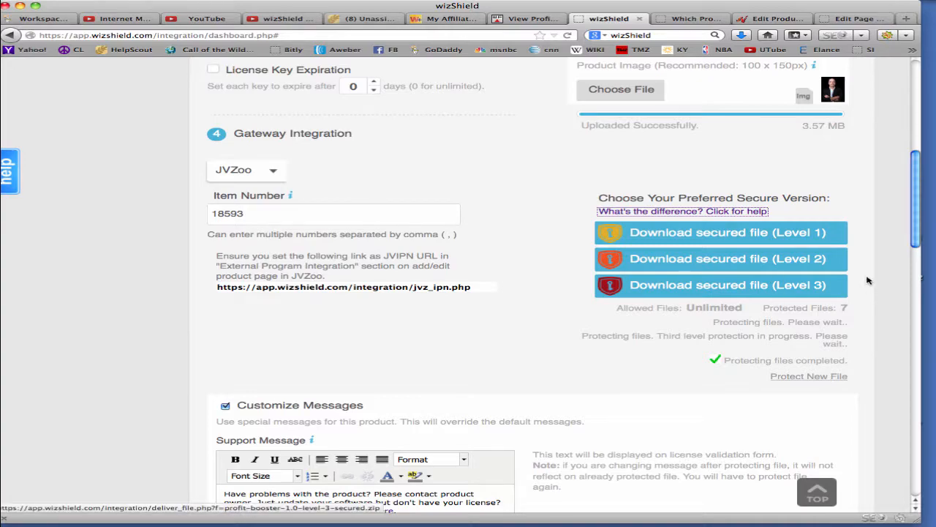
drag(914, 239, 925, 491)
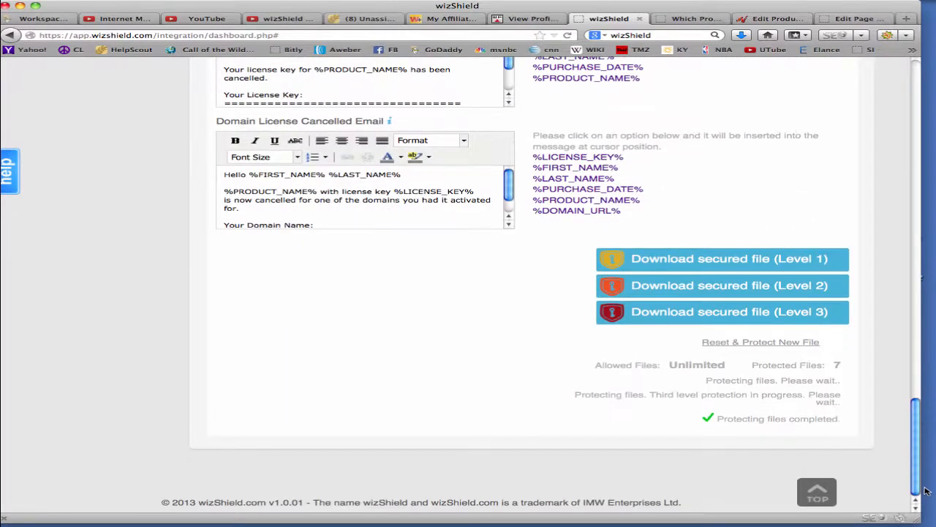
click(708, 287)
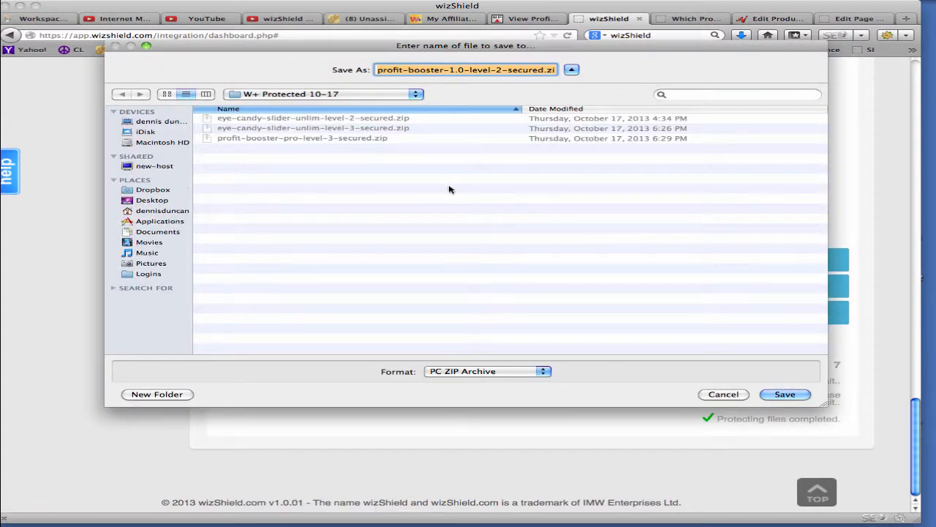
click(329, 95)
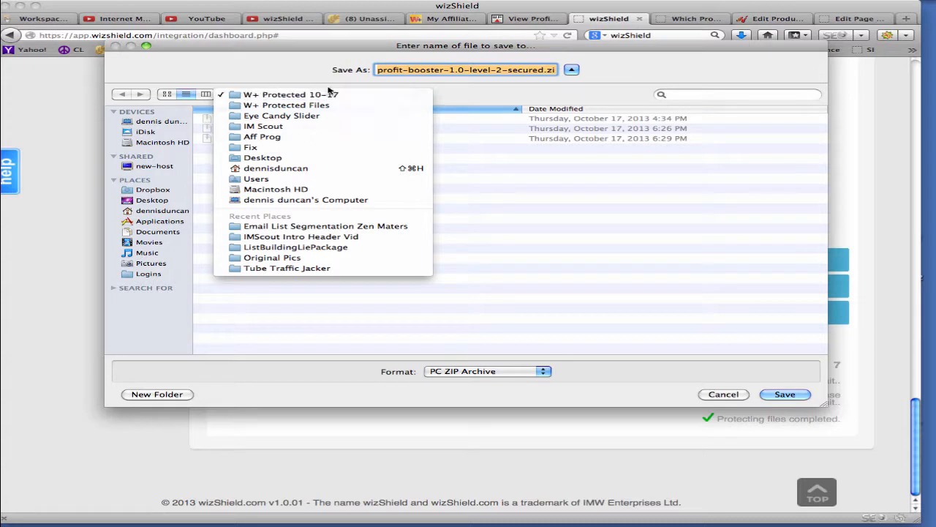
click(329, 95)
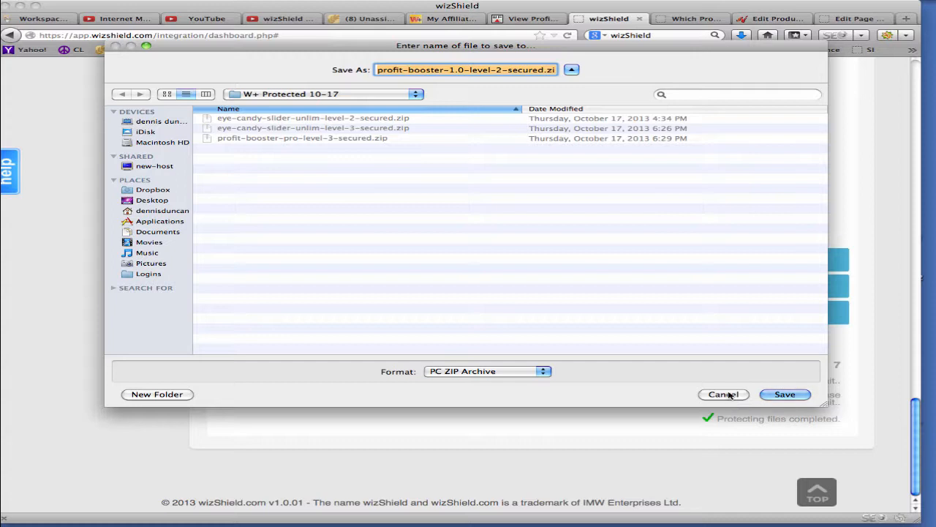
click(723, 394)
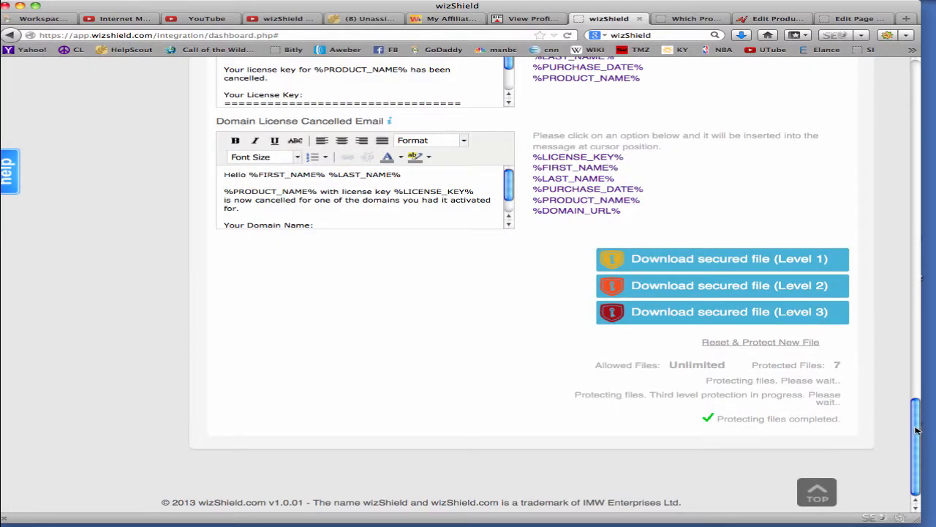
drag(914, 430, 870, 79)
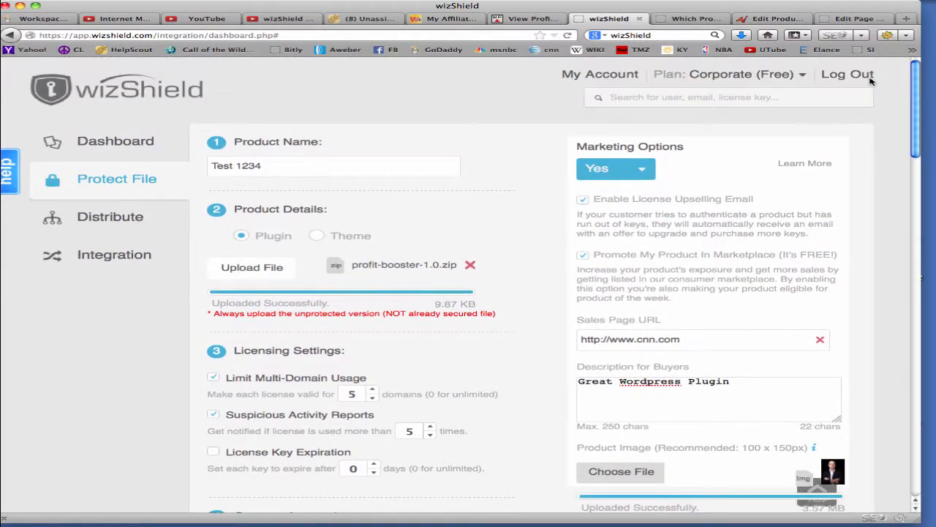